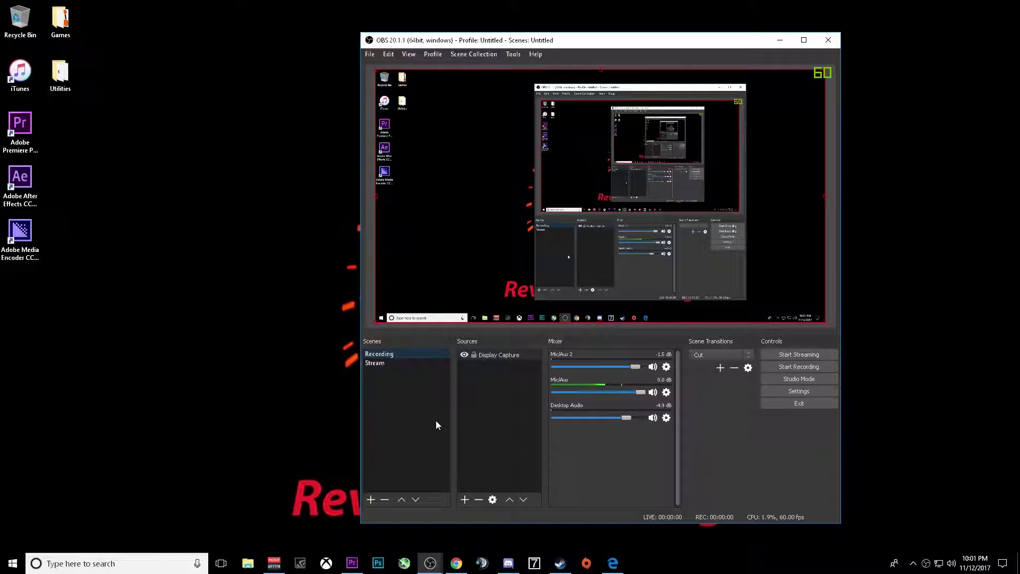
Step: Add a scene named Scene 2 and give it a new Display Capture 2 source showing Display 0 with the cursor captured
left_click(371, 500)
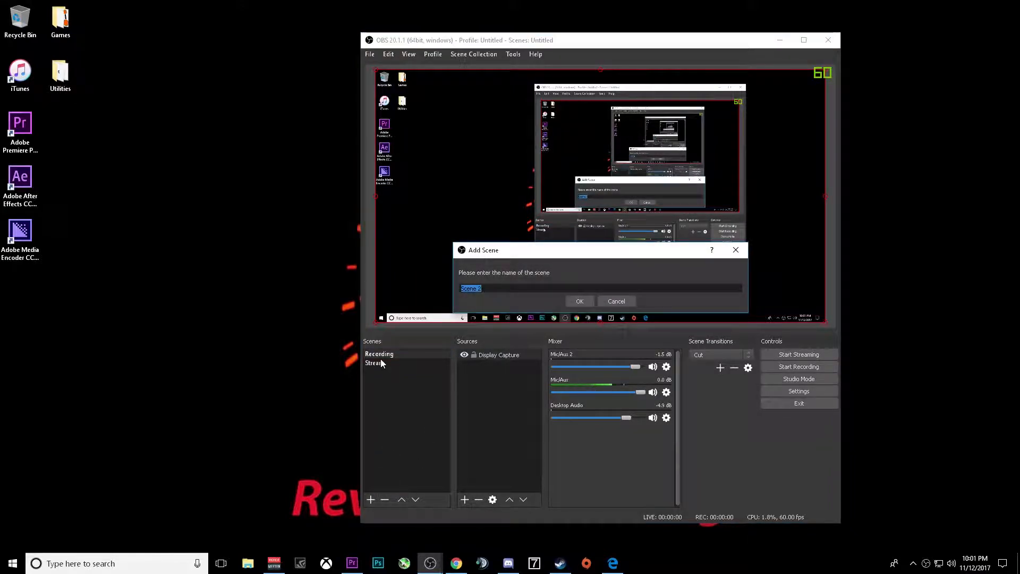
left_click(577, 301)
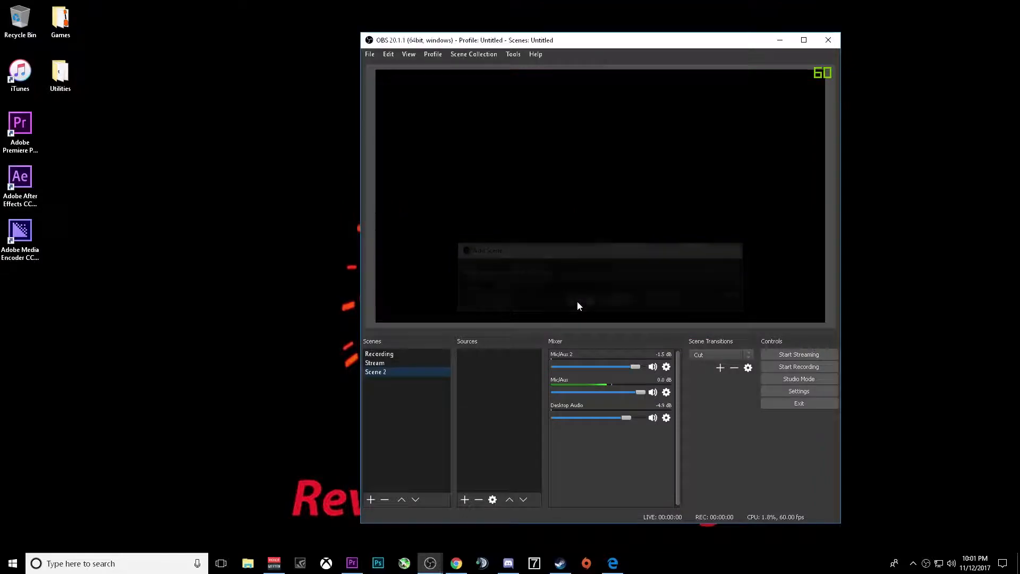
left_click(465, 500)
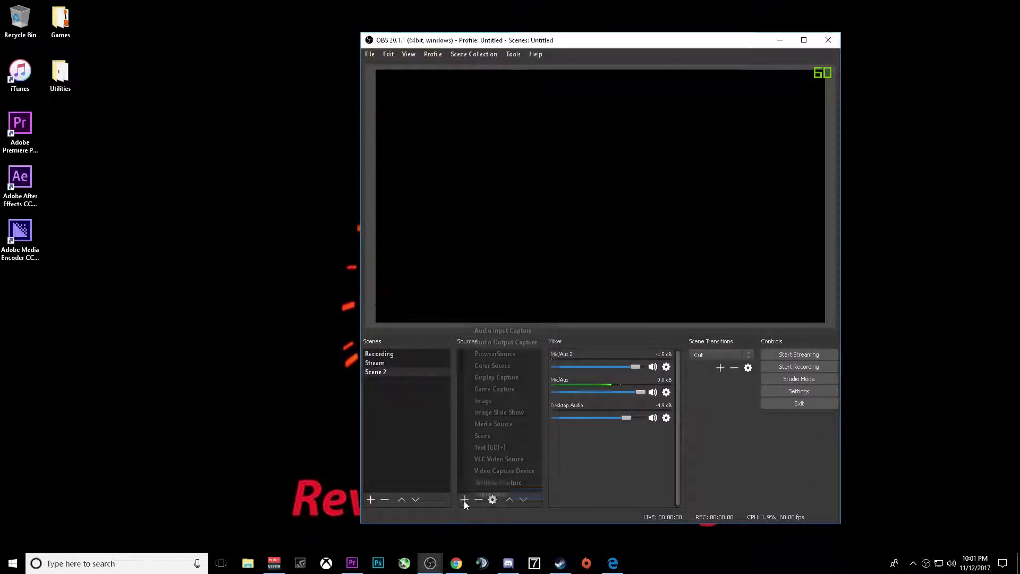
left_click(514, 377)
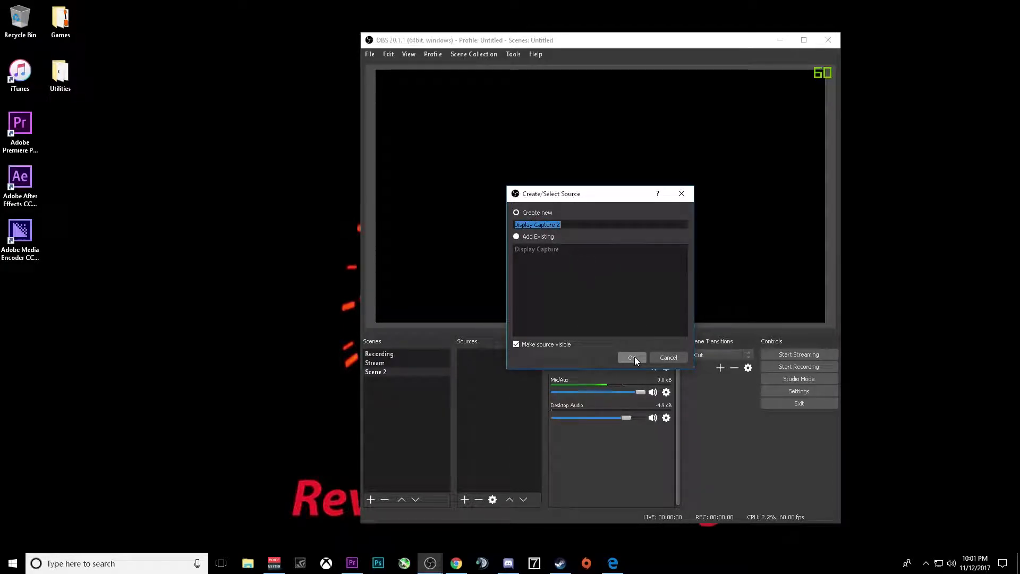
left_click(633, 357)
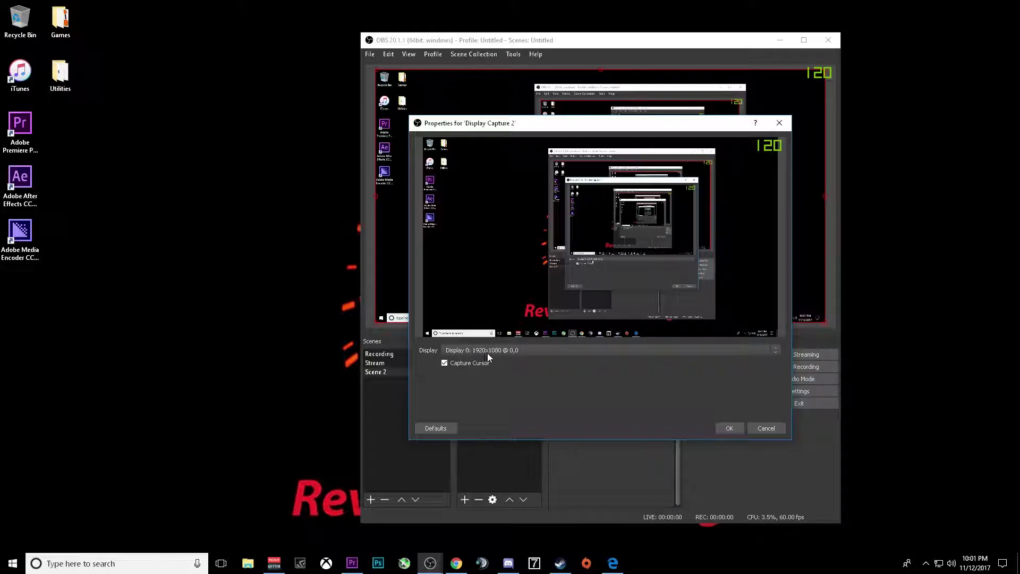
left_click(659, 351)
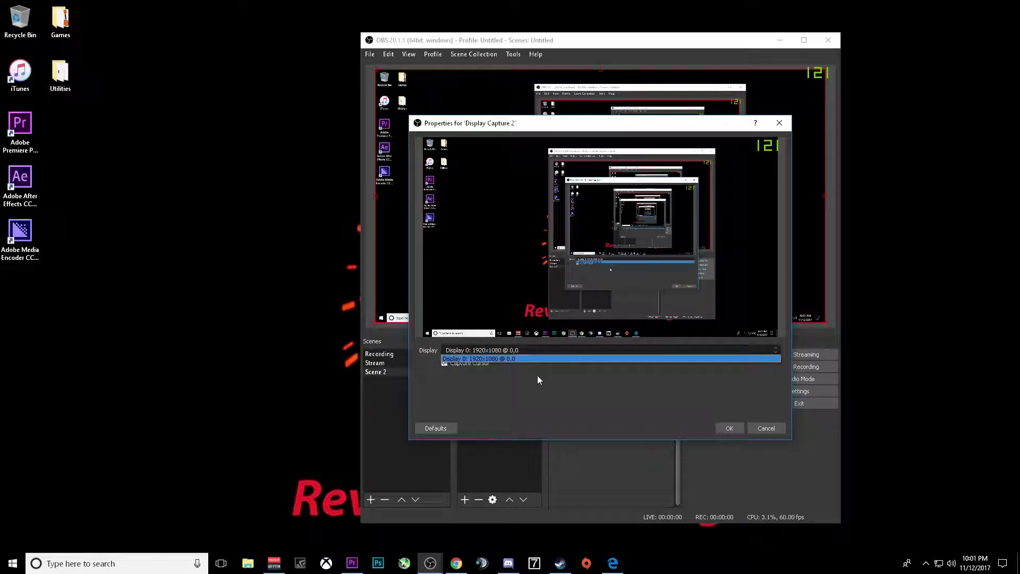
left_click(541, 362)
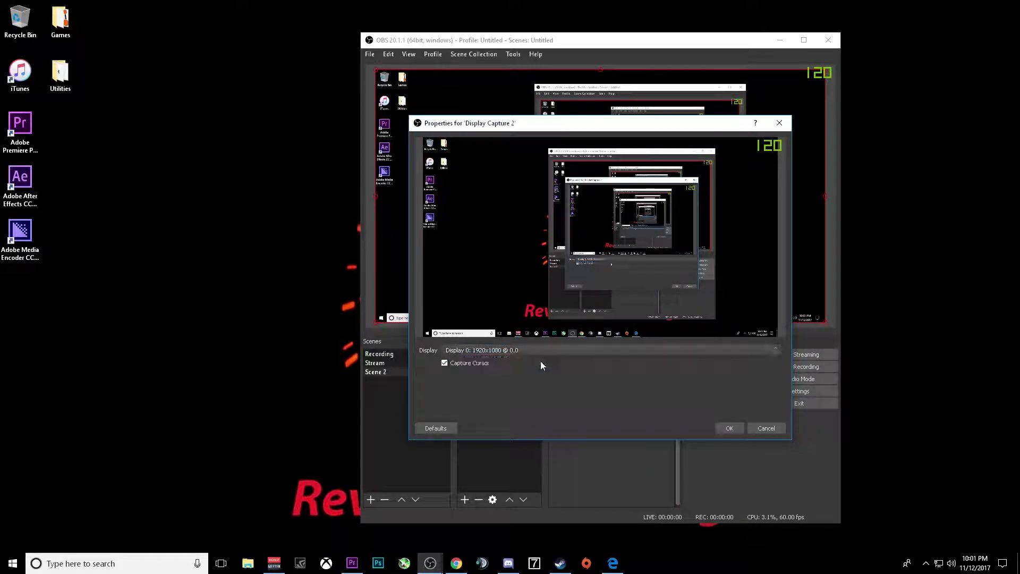
left_click(724, 428)
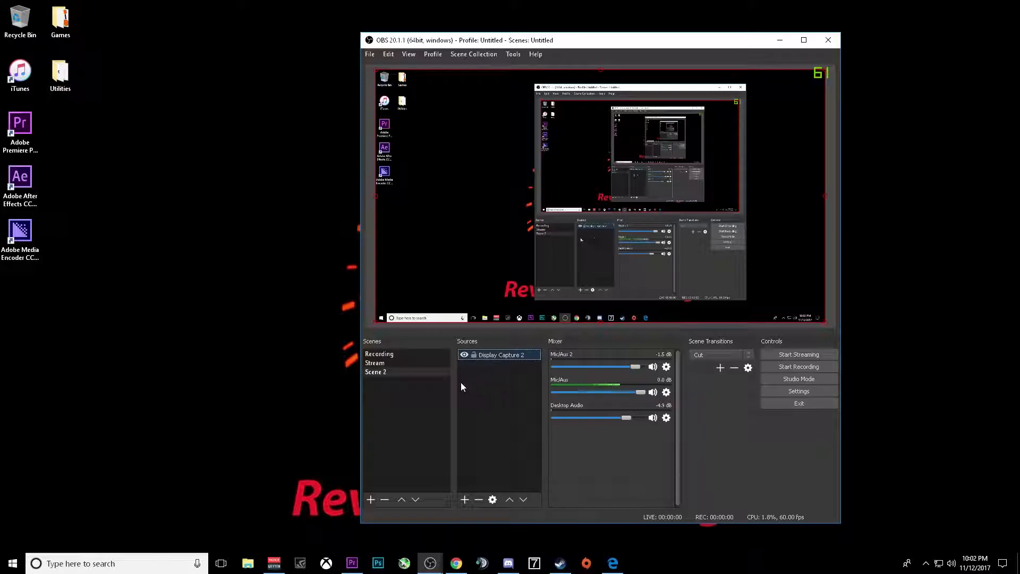
Step: View the sources of the Stream scene and return to Scene 2
left_click(386, 364)
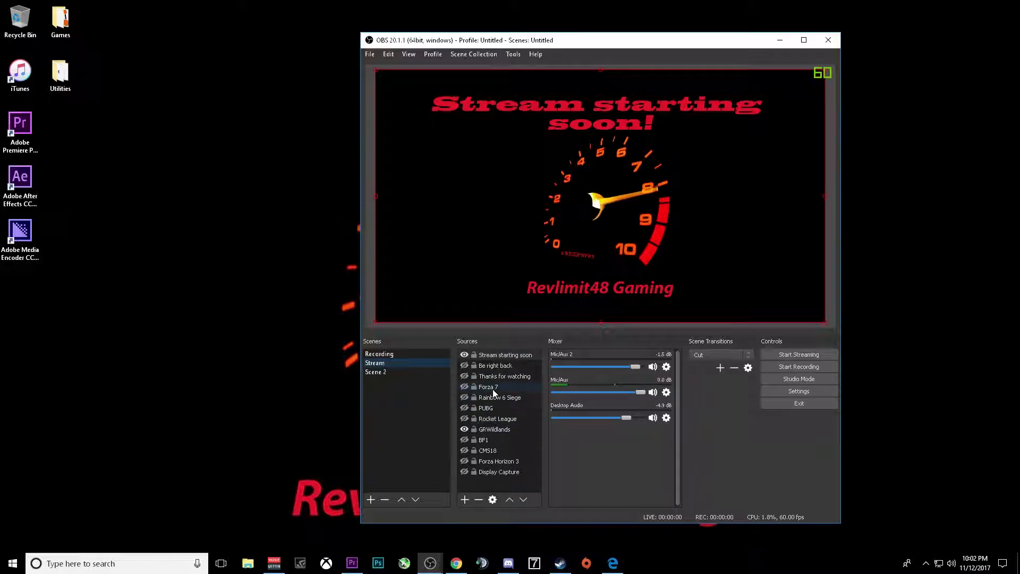
left_click(388, 371)
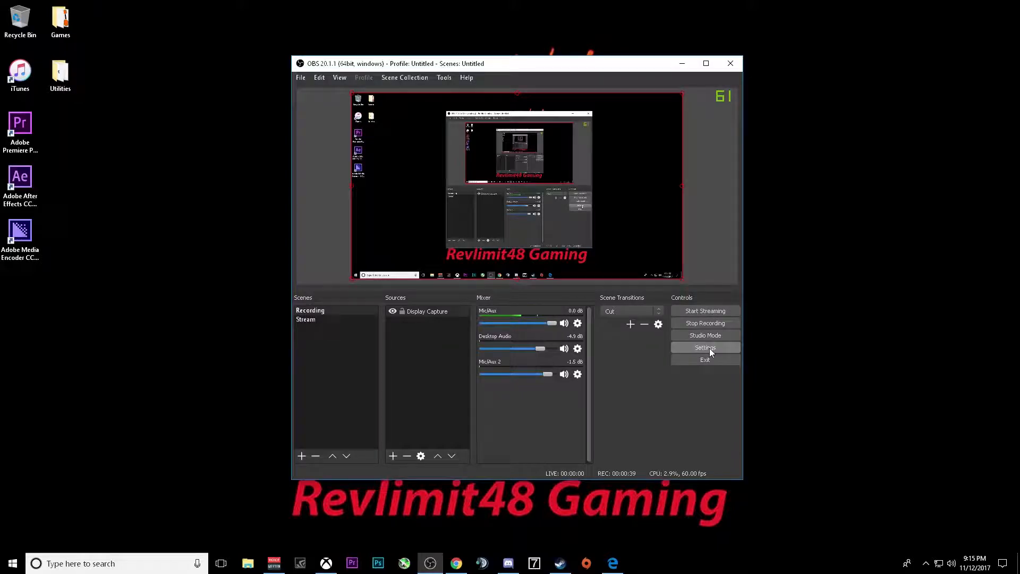
Step: Try the Default interface theme in the general settings and switch back to the Dark theme
left_click(706, 347)
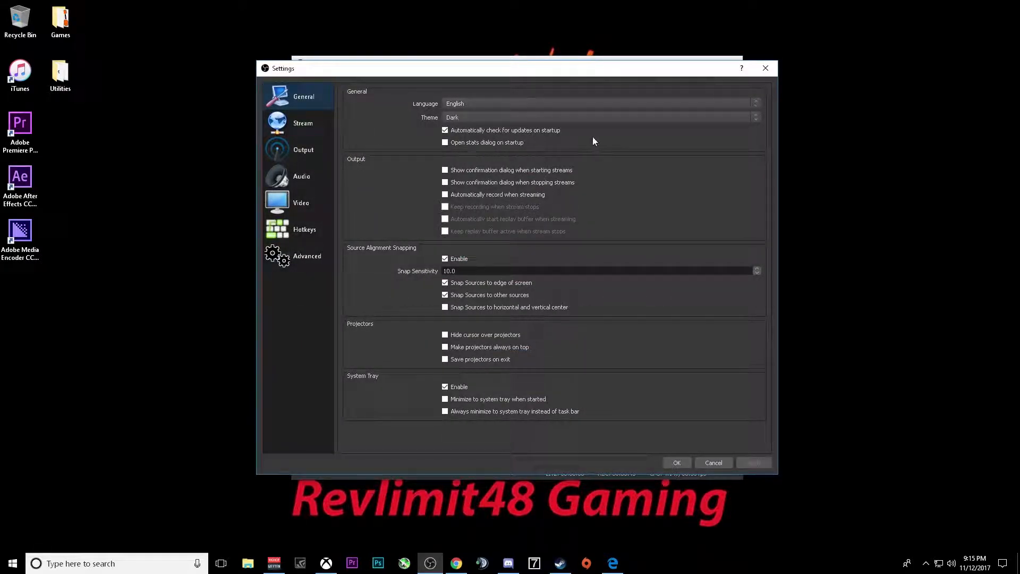
left_click(620, 116)
left_click(547, 129)
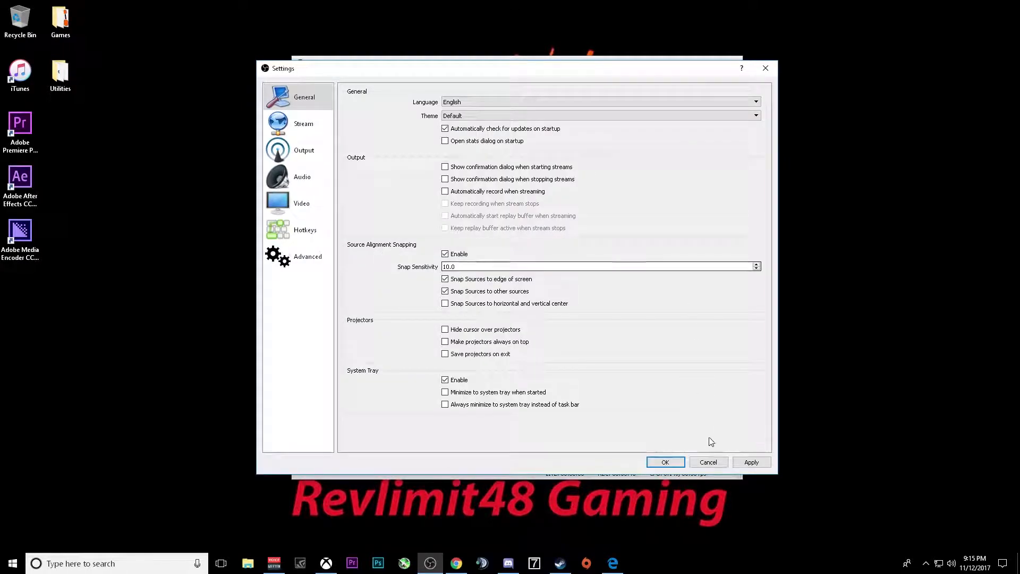
left_click(670, 124)
left_click(572, 133)
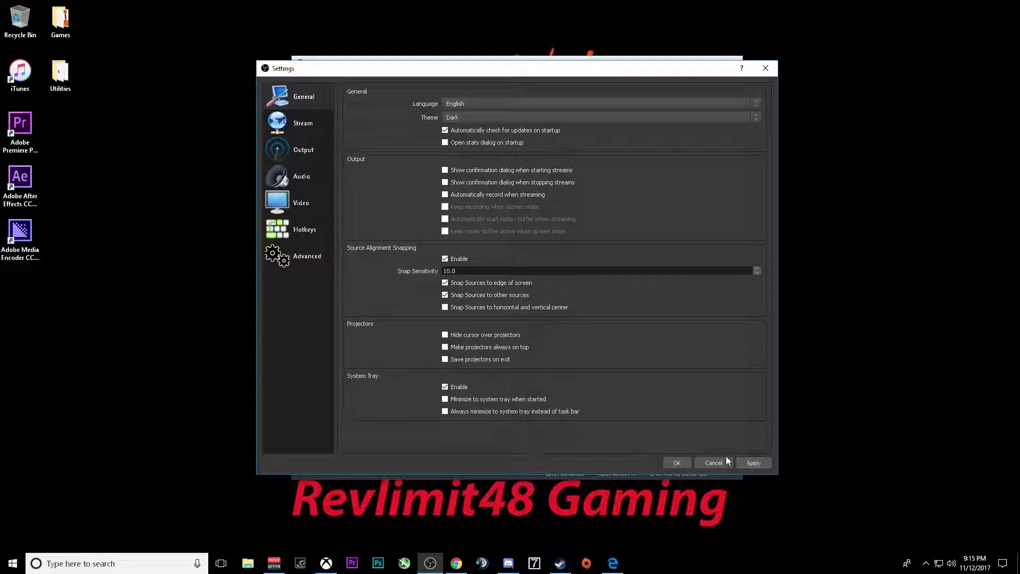
left_click(676, 462)
Step: Review the streaming and recording output settings, including the available rate control options for recording
left_click(706, 348)
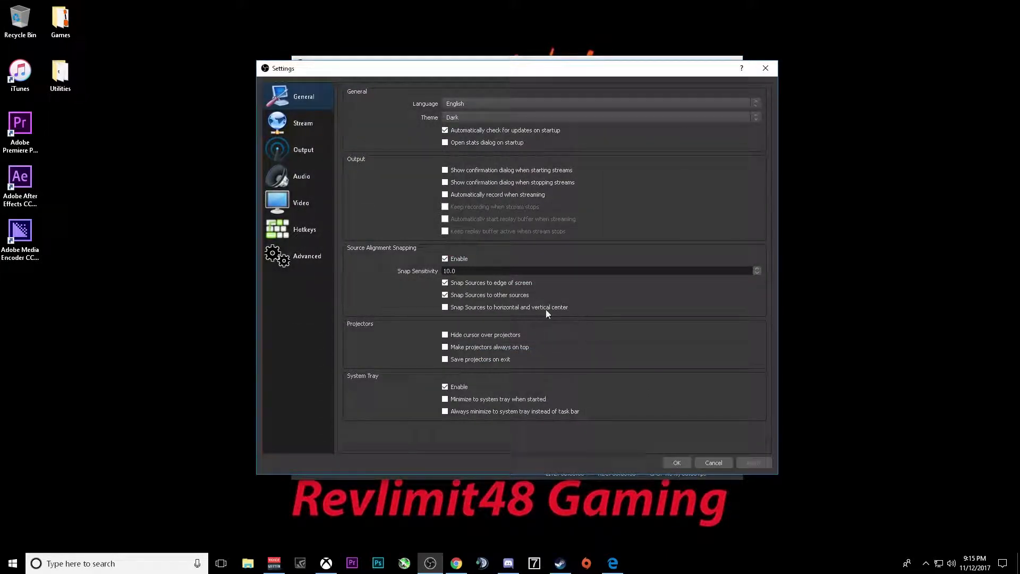
left_click(301, 152)
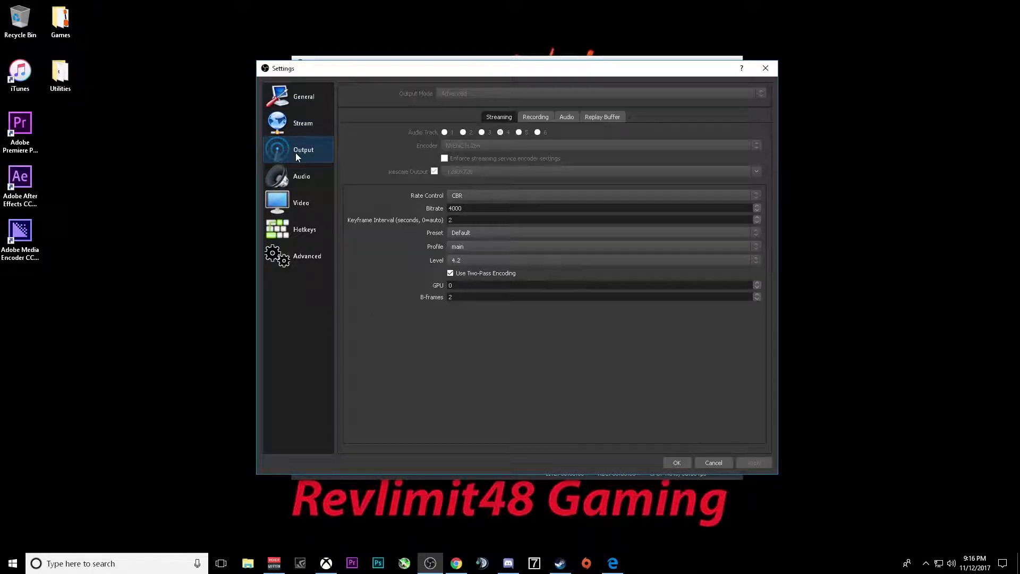
left_click(536, 117)
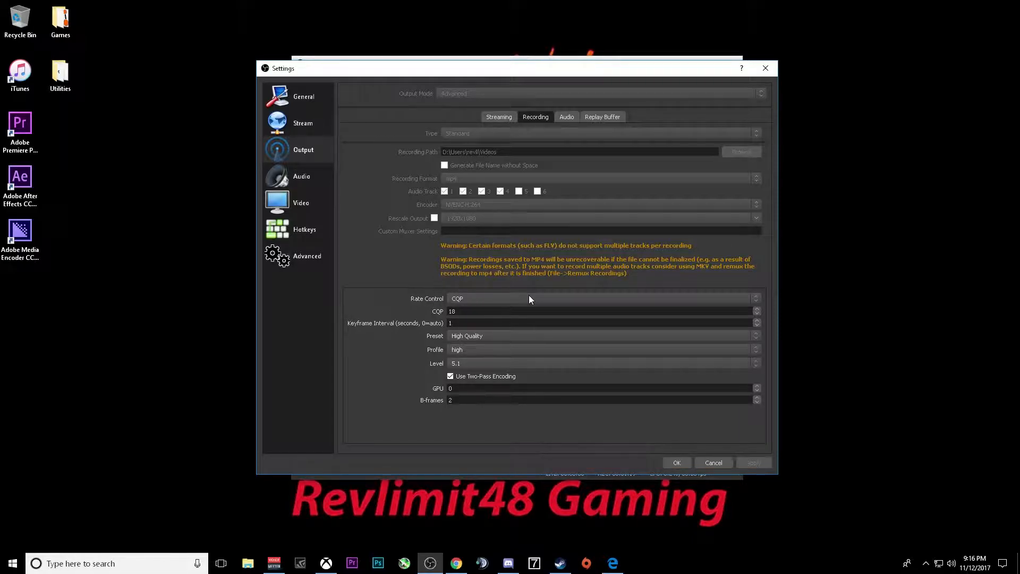
left_click(490, 298)
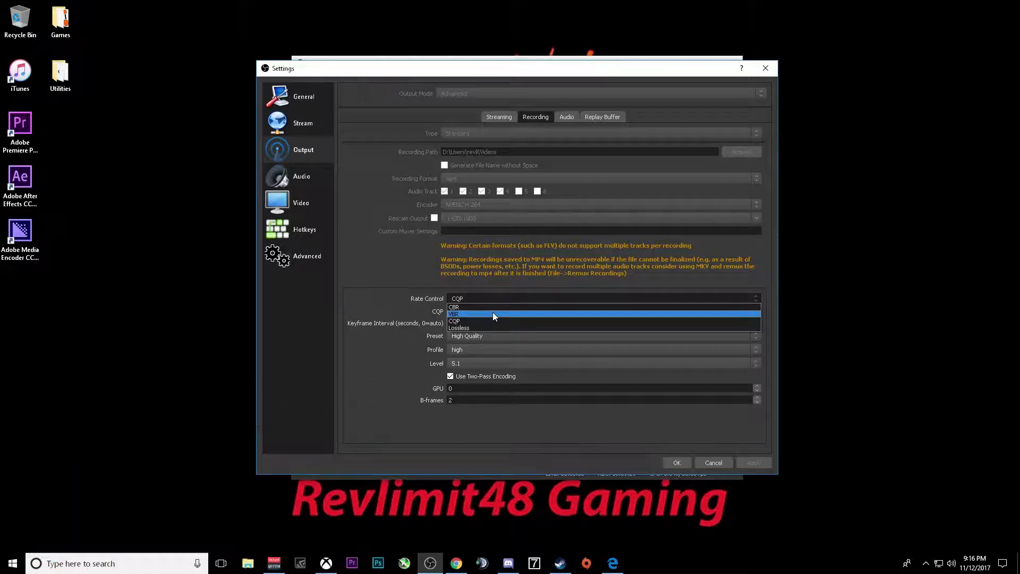
left_click(390, 305)
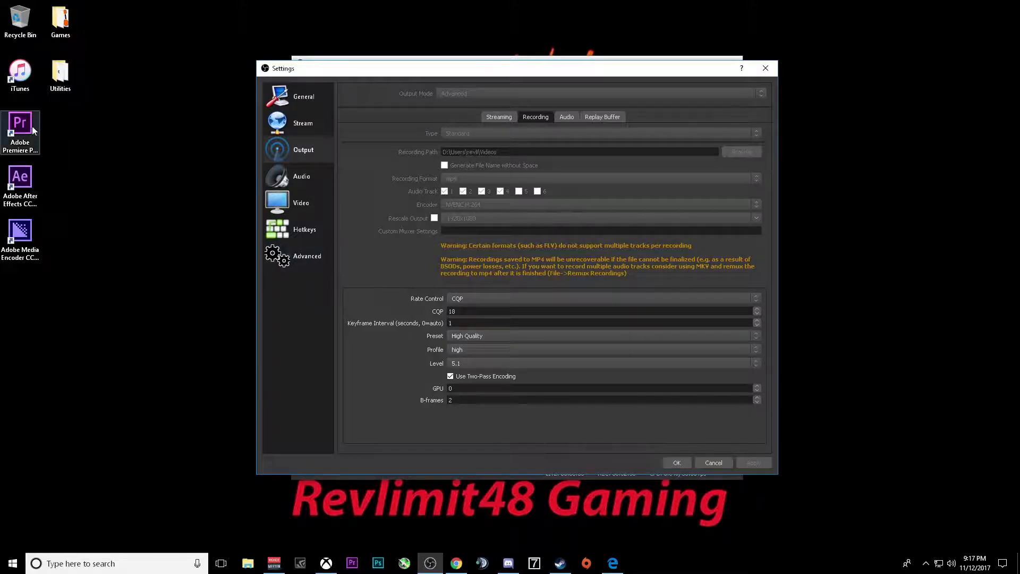
Step: Review the output track, replay buffer, audio device and video settings, and leave the settings without changing anything
left_click(564, 118)
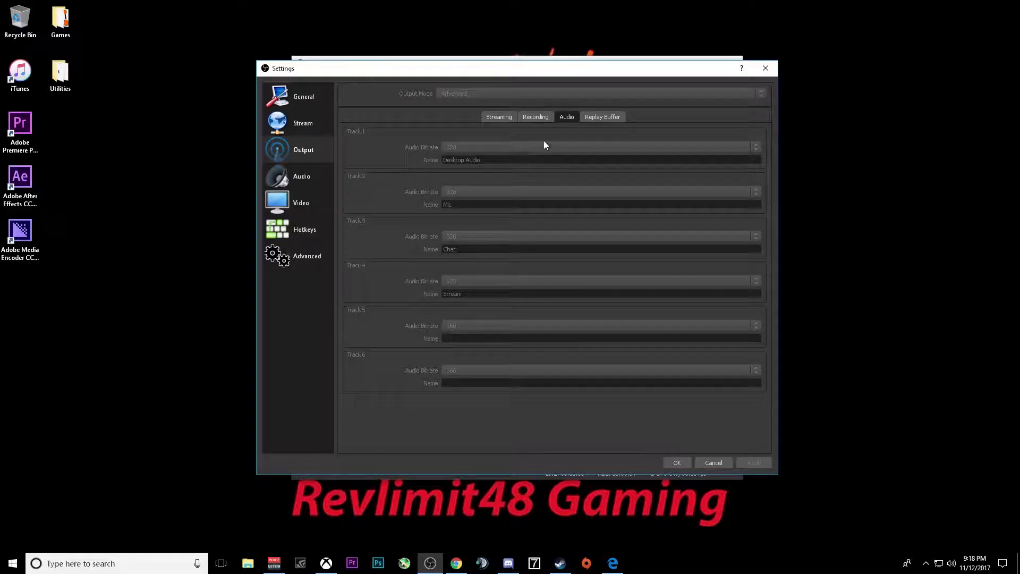
left_click(609, 118)
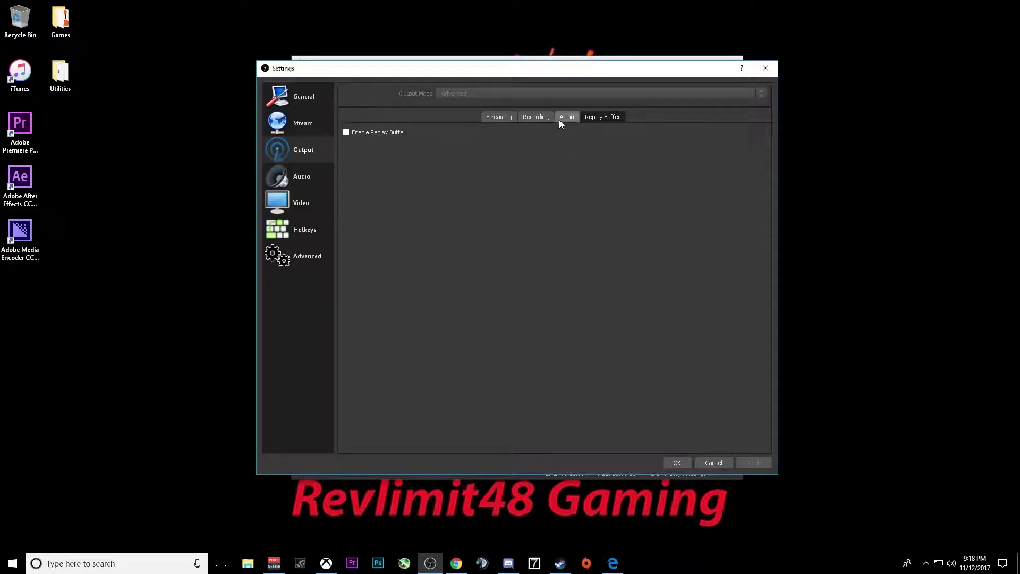
left_click(321, 168)
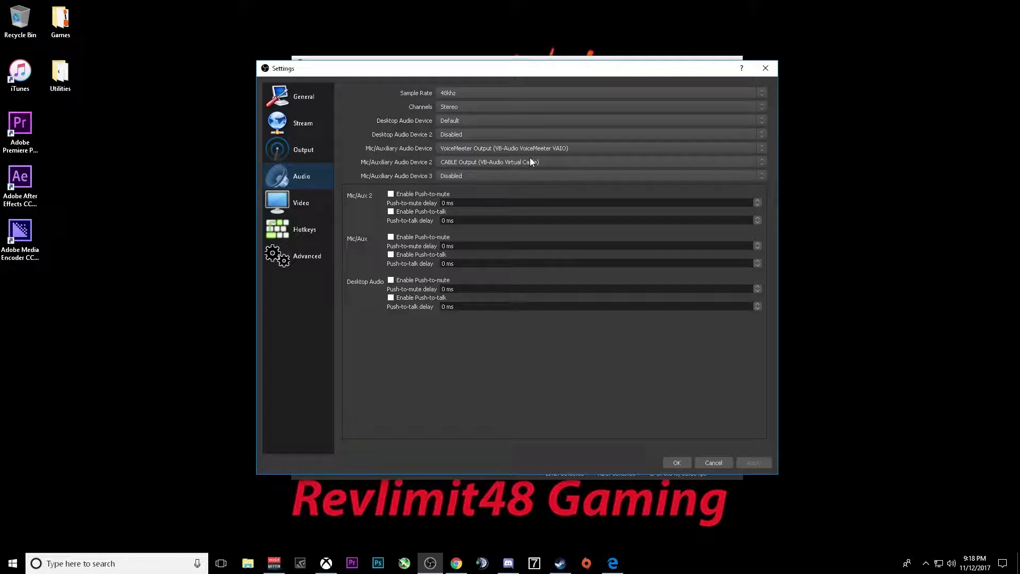
left_click(319, 203)
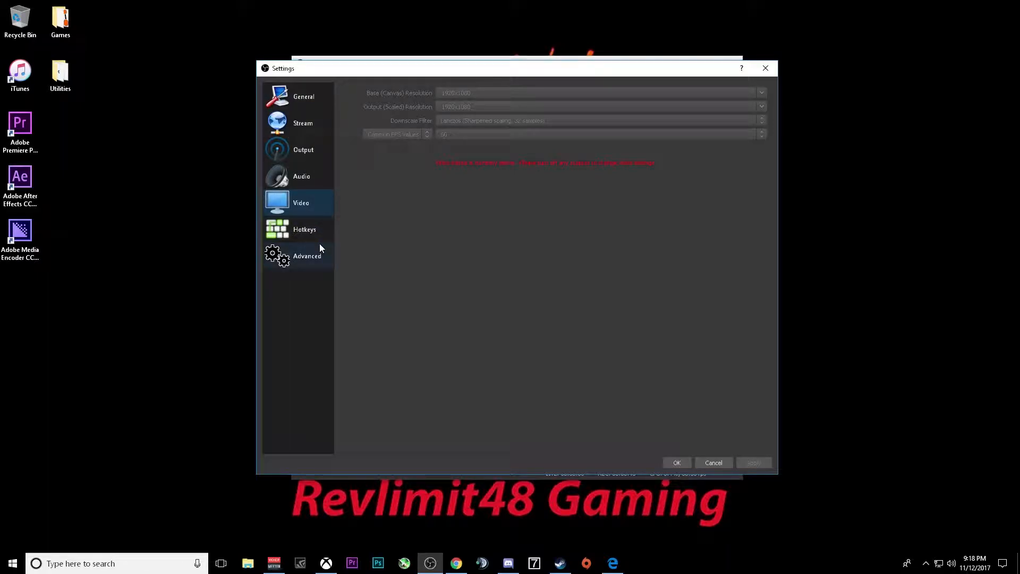
left_click(722, 463)
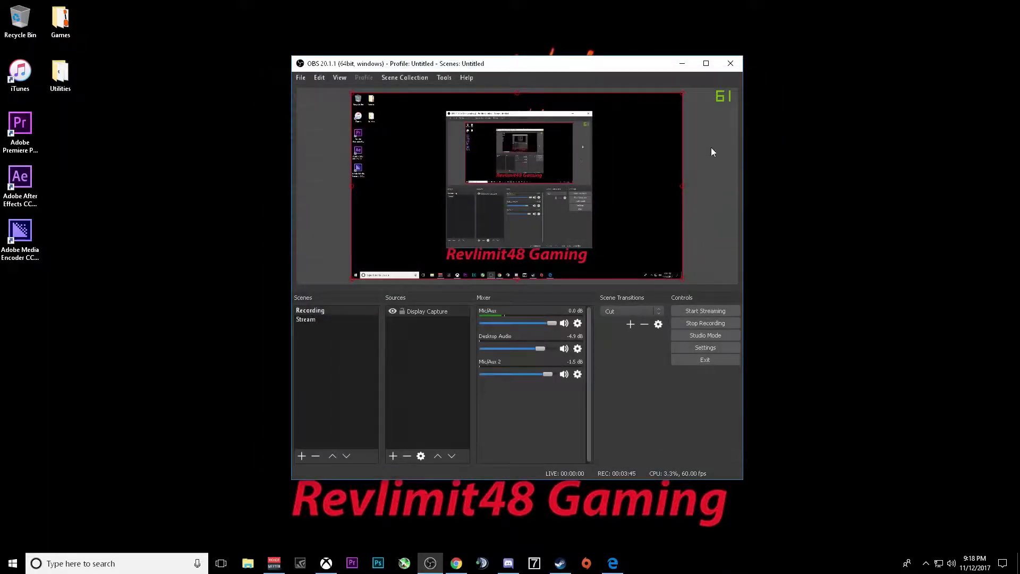
Step: Minimize OBS, bring up Voicemeeter Banana and move its window away from the corner of the desktop
left_click(683, 59)
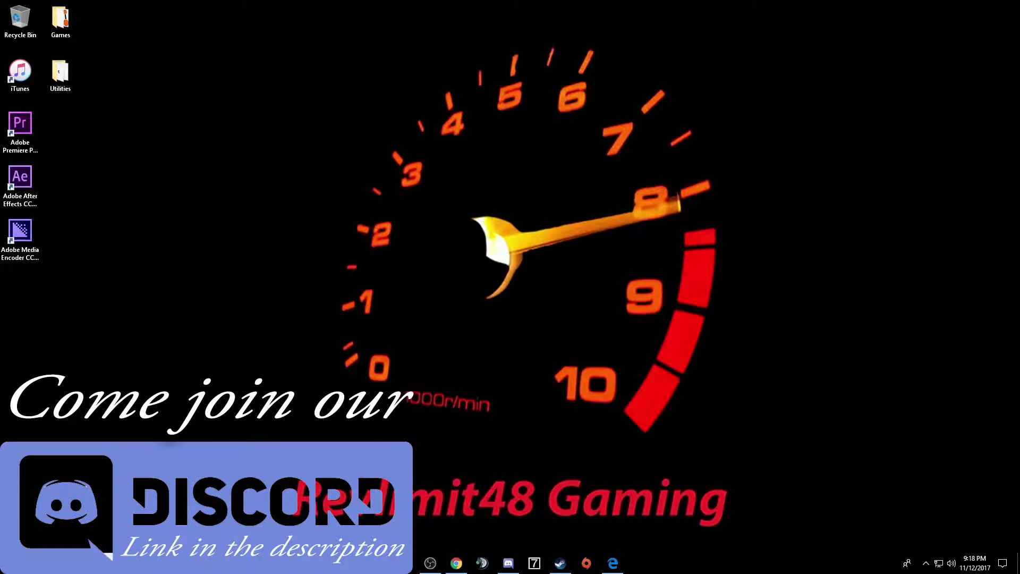
left_click(274, 563)
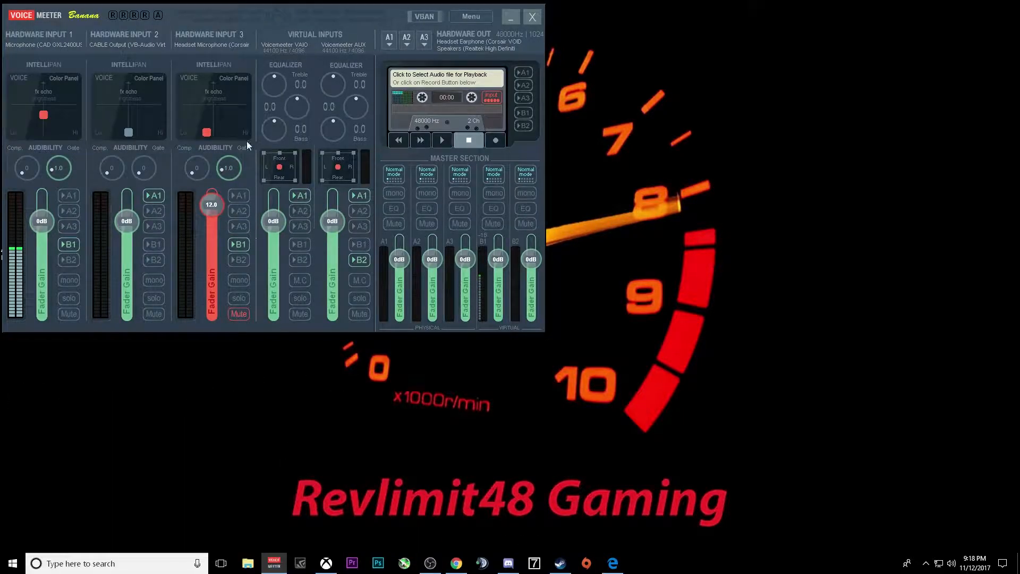
left_click_drag(322, 7, 394, 75)
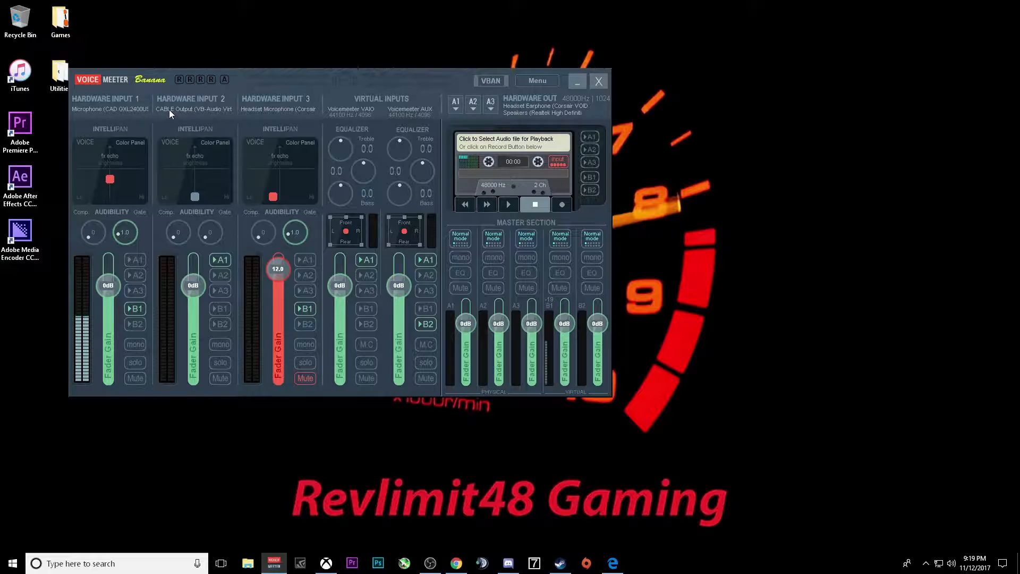
Step: Switch to the Edge browser and find the Voicemeeter Banana download and install options on the VB-Audio page
left_click(613, 563)
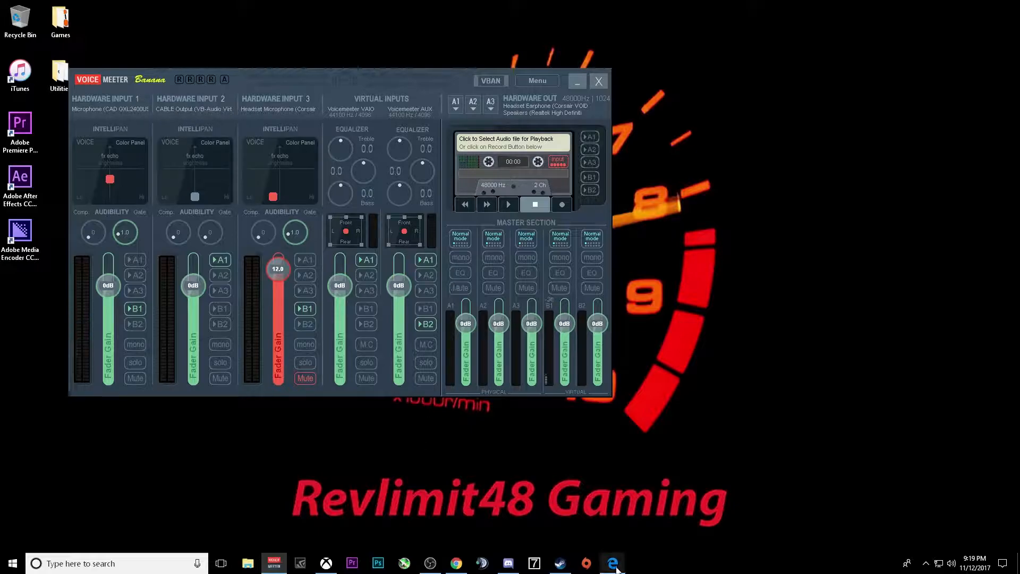
scroll(764, 282, "up", 4)
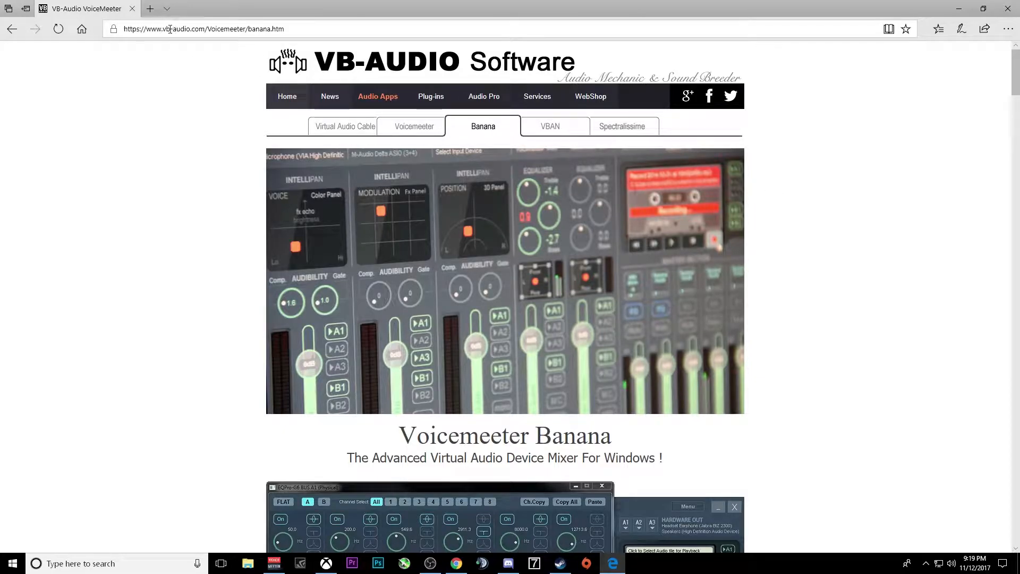
scroll(230, 228, "down", 3)
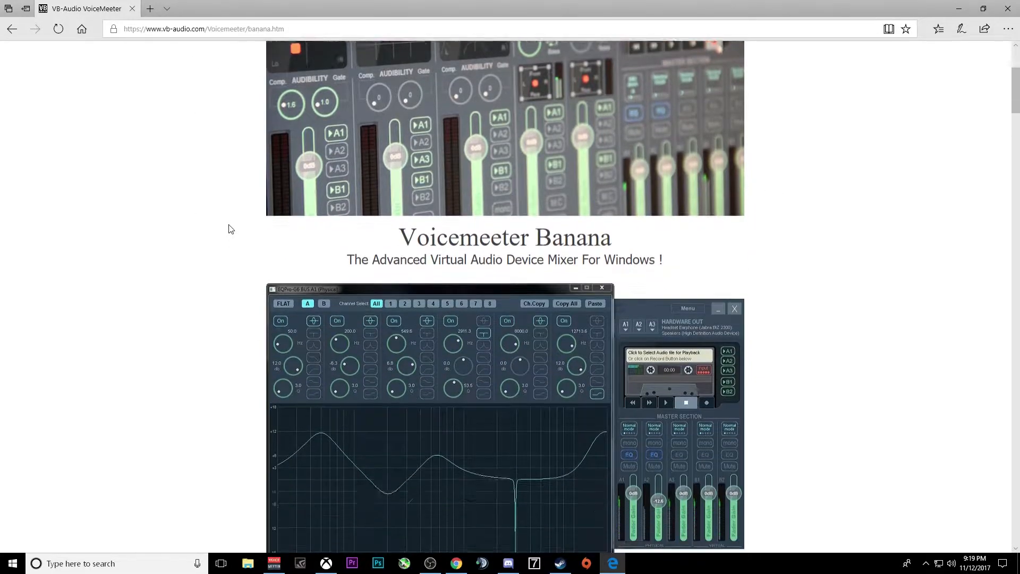
scroll(230, 229, "down", 10)
scroll(230, 229, "down", 12)
scroll(231, 228, "down", 7)
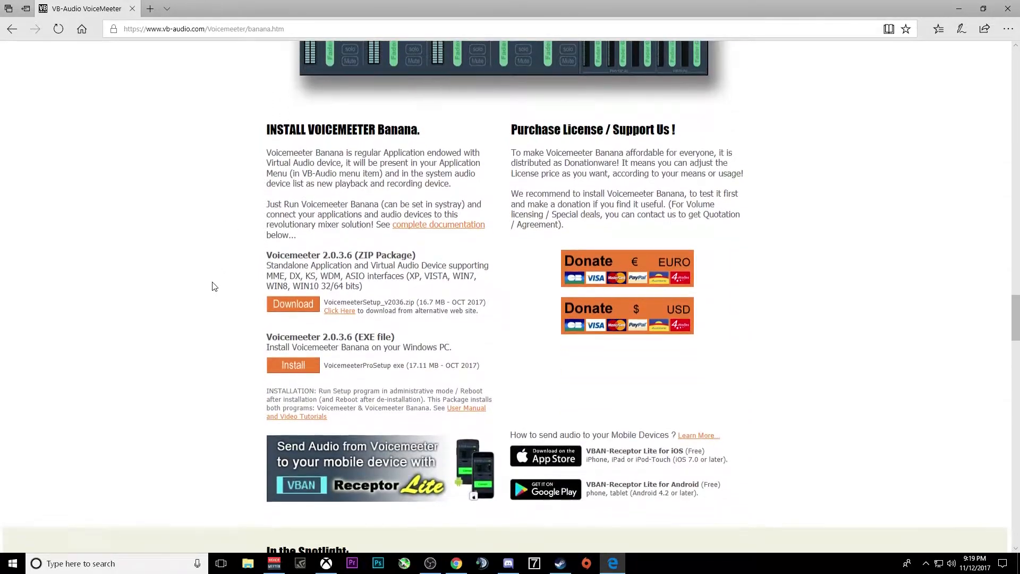
left_click_drag(261, 332, 497, 289)
Step: Open the Virtual Audio Cable page on the VB-Audio site and find the VB-CABLE section
left_click(516, 341)
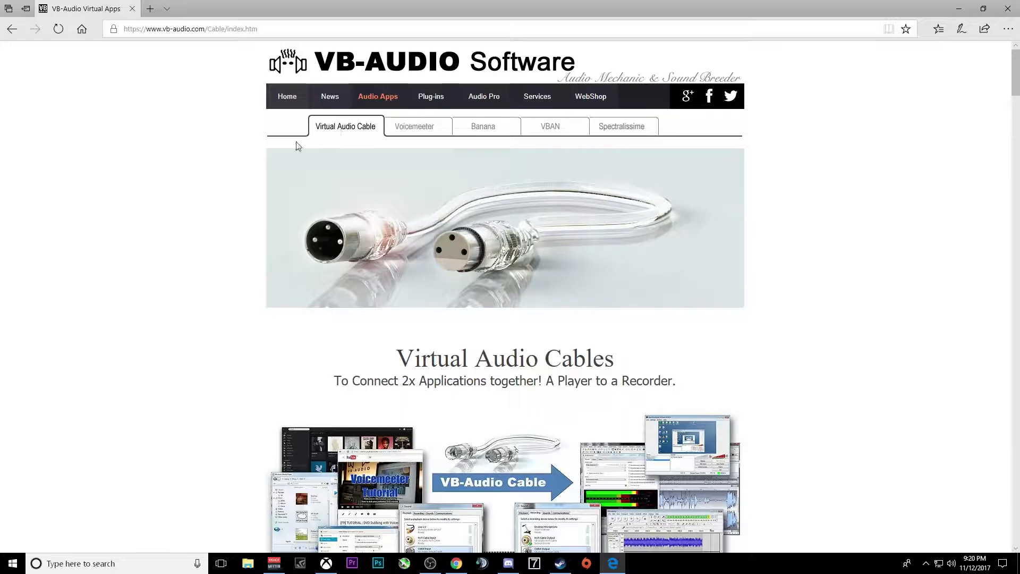
scroll(246, 253, "down", 4)
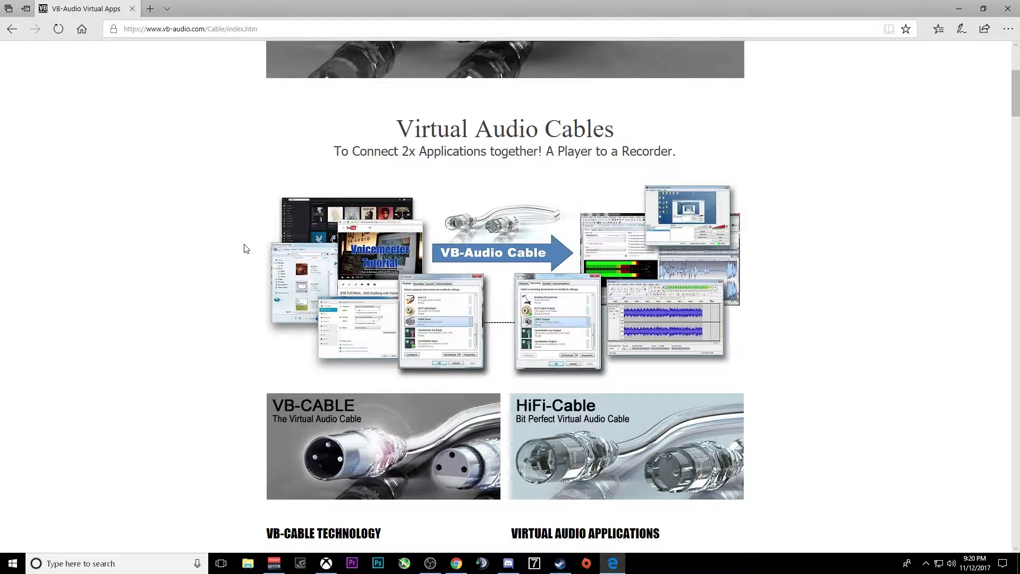
Step: Open the Windows playback devices, look through the VB-Audio virtual devices and close the Sound dialog without changes
right_click(952, 563)
left_click(957, 519)
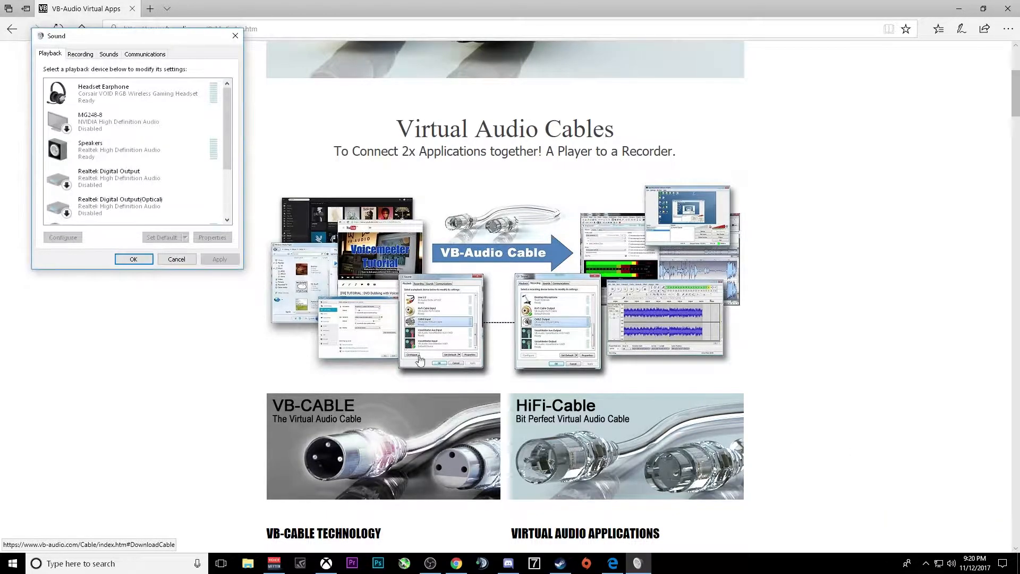
scroll(177, 160, "down", 5)
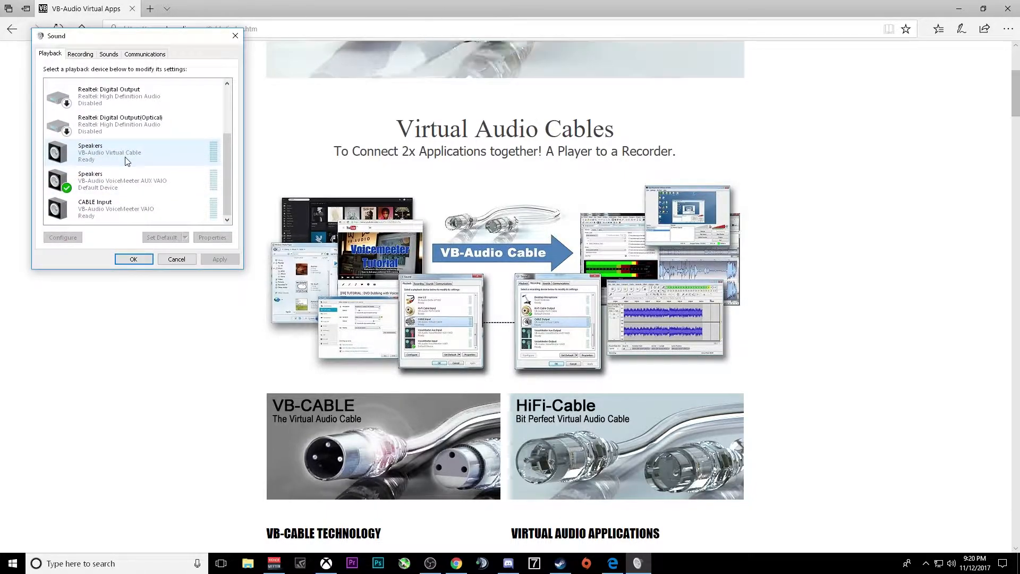
left_click(177, 259)
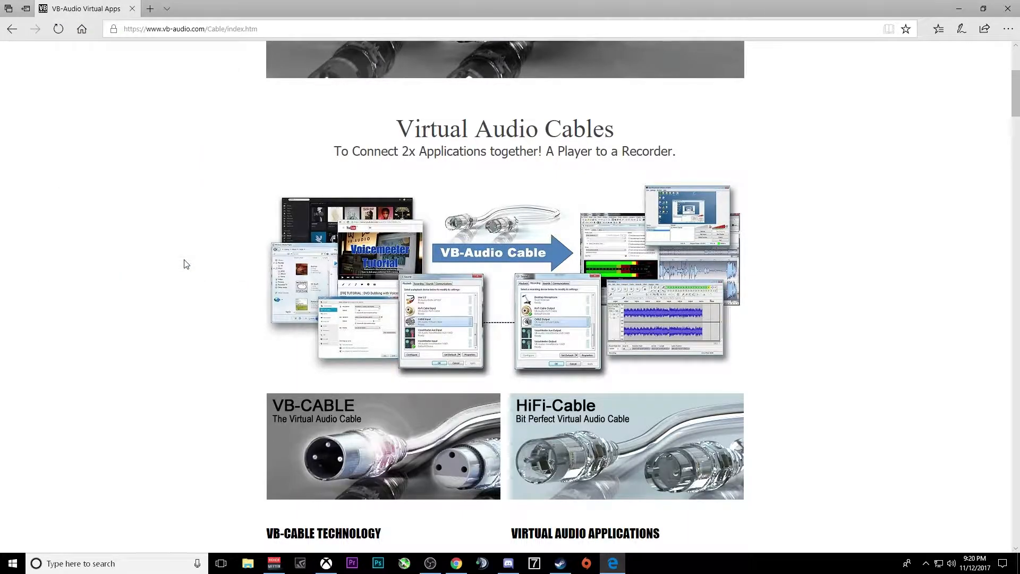
Step: Find the VB-CABLE driver download and its installation instructions on the VB-Audio page, and minimize the browser
scroll(373, 287, "down", 5)
scroll(373, 287, "down", 8)
scroll(237, 302, "up", 3)
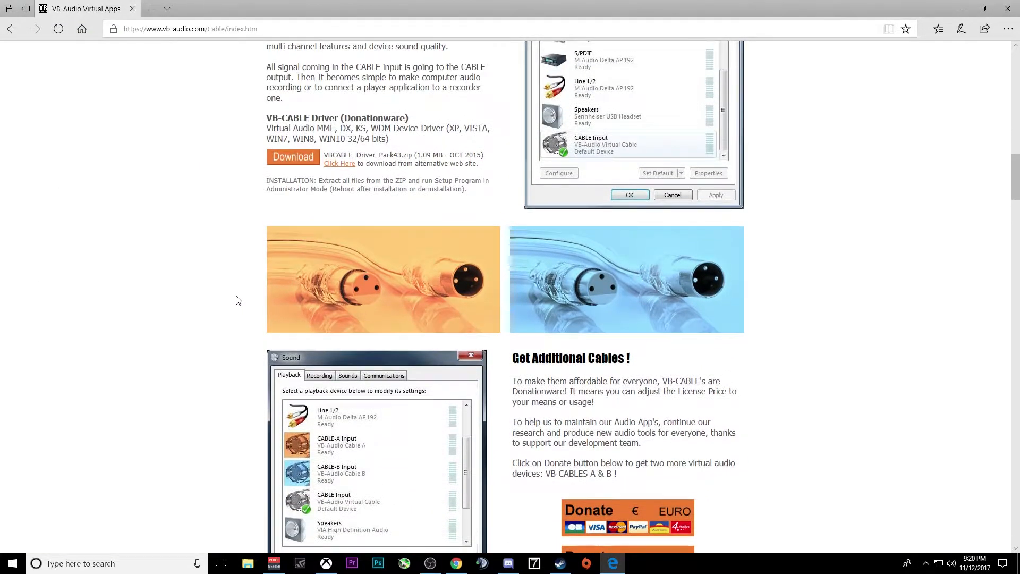
left_click_drag(265, 266, 478, 306)
left_click(495, 319)
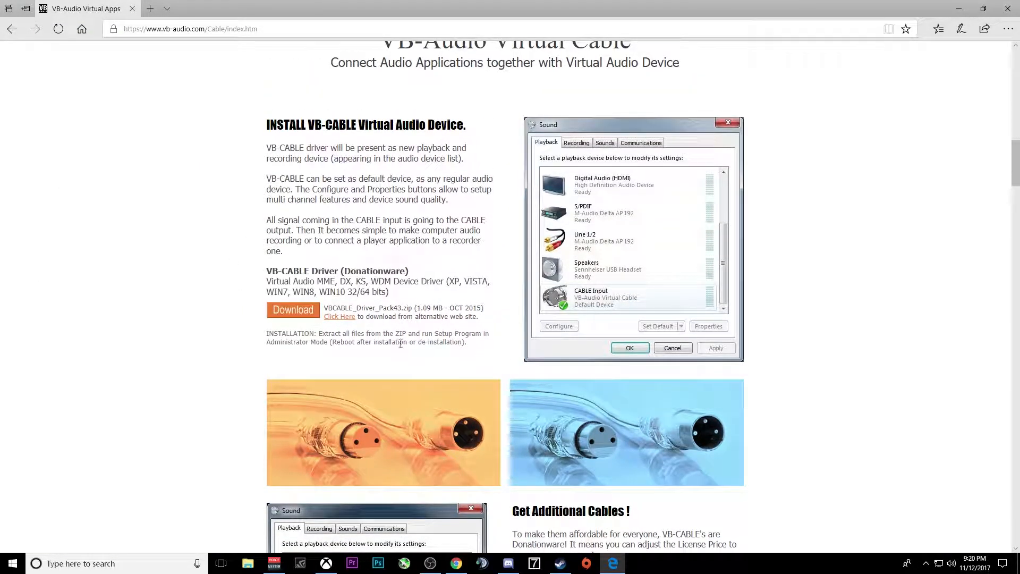
left_click(961, 9)
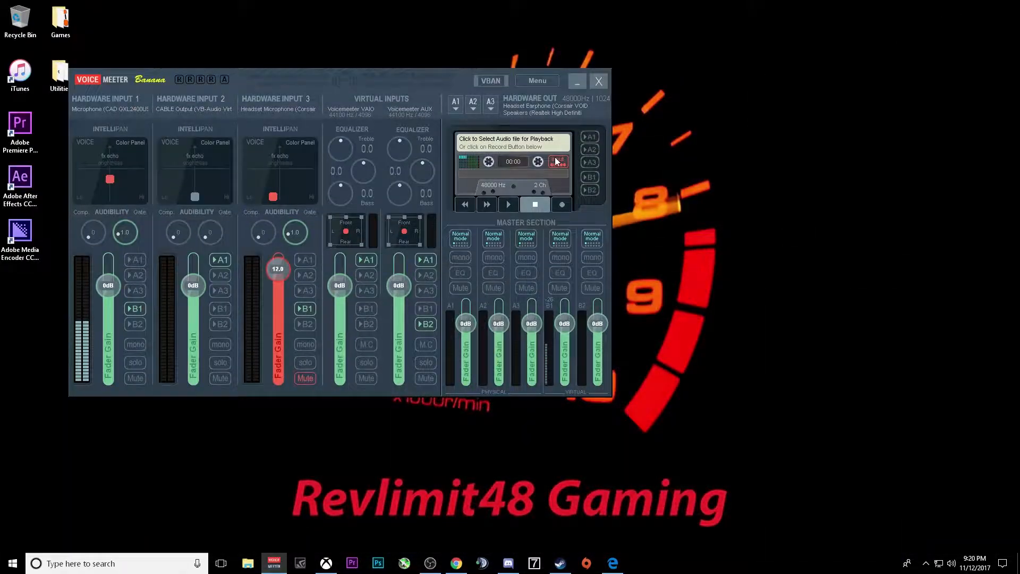
Step: Bring Voicemeeter Banana back up and review the device choices for Hardware Input 2 without changing the selection
left_click(572, 84)
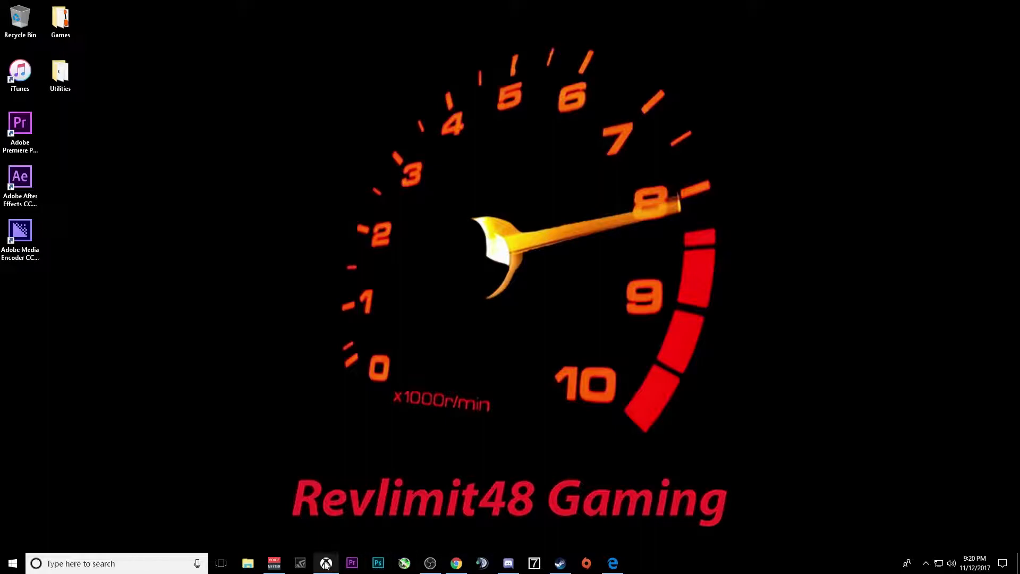
left_click(273, 564)
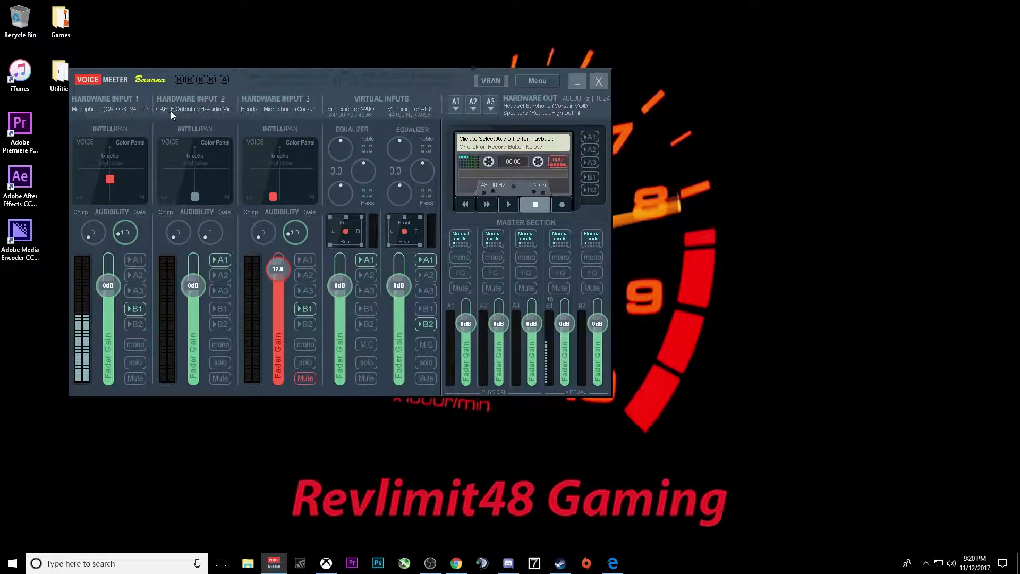
left_click(196, 106)
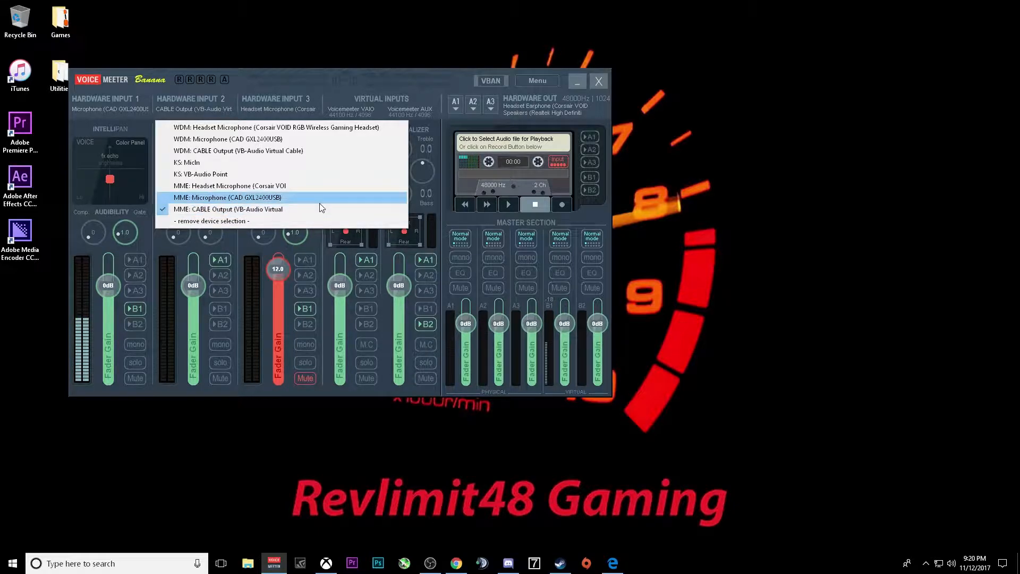
left_click(200, 104)
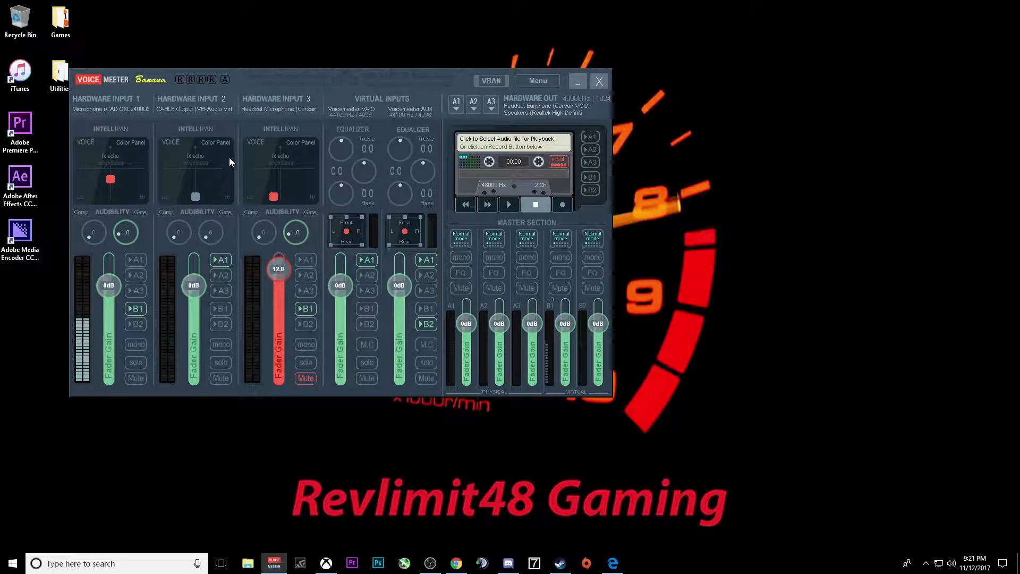
Step: Switch to the Xbox app and review the Party speaker choices in its general settings without changing the device
left_click(326, 563)
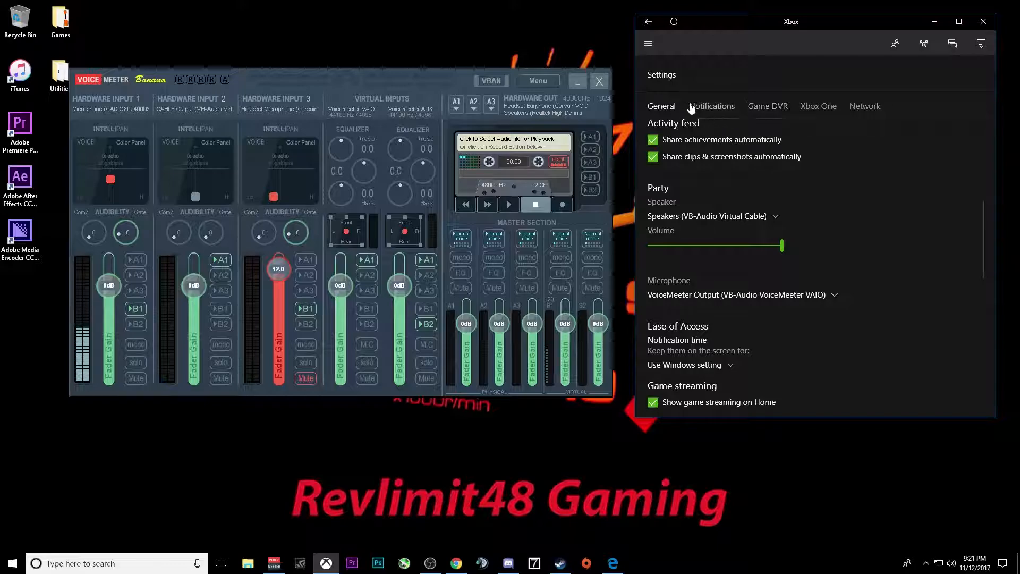
scroll(789, 181, "up", 2)
scroll(793, 187, "down", 10)
scroll(793, 187, "up", 7)
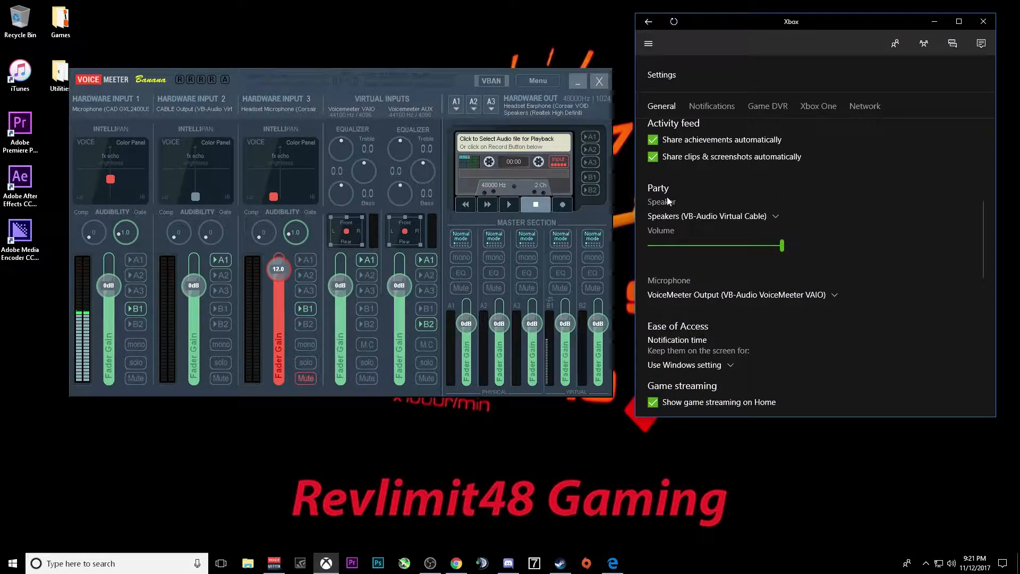
left_click(774, 217)
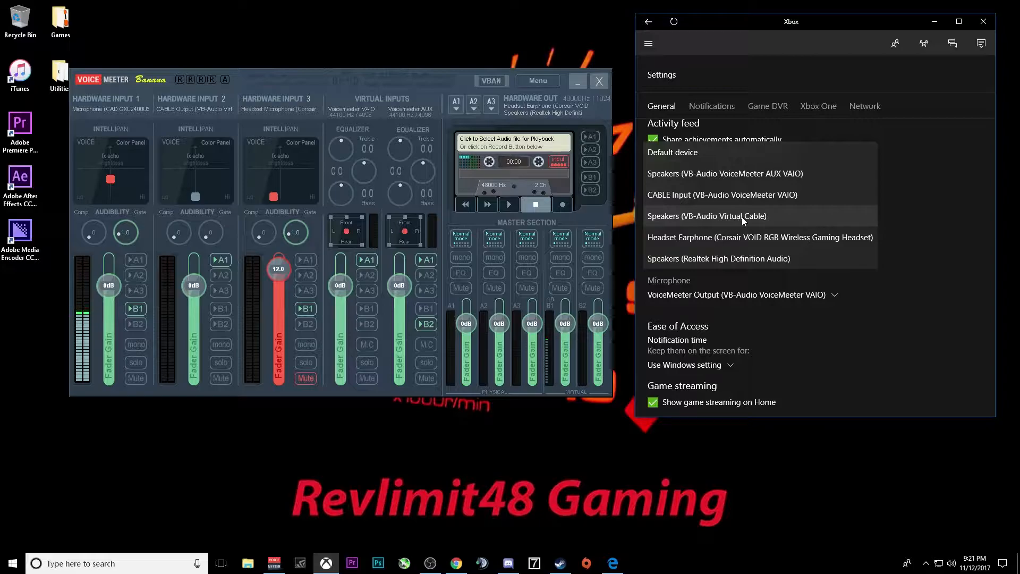
left_click(922, 274)
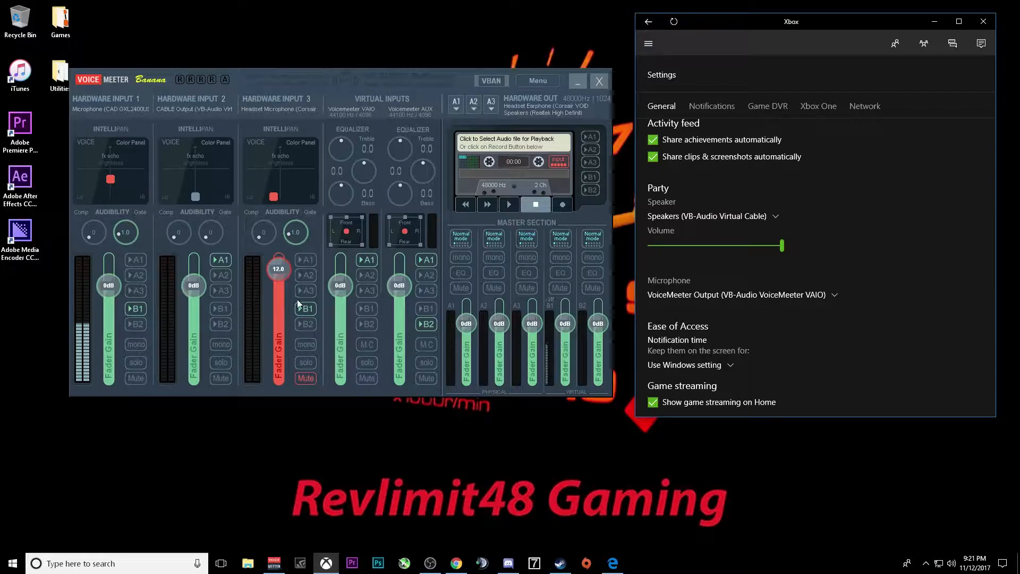
Step: Switch to Discord, review the output device choices in its Voice & Video settings, and return to Hardware Input 2 in Voicemeeter Banana
left_click(509, 563)
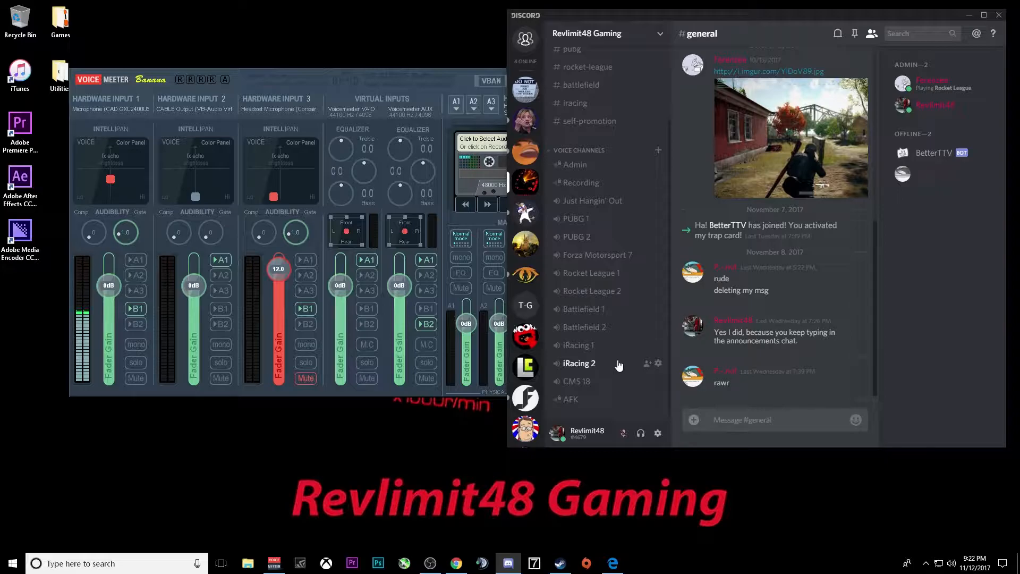
left_click(658, 435)
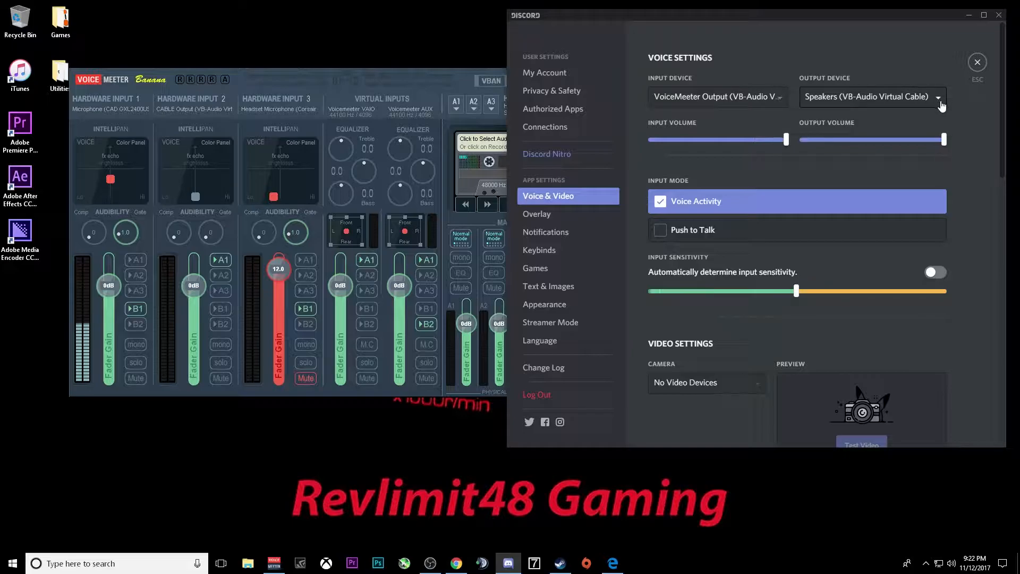
left_click(857, 100)
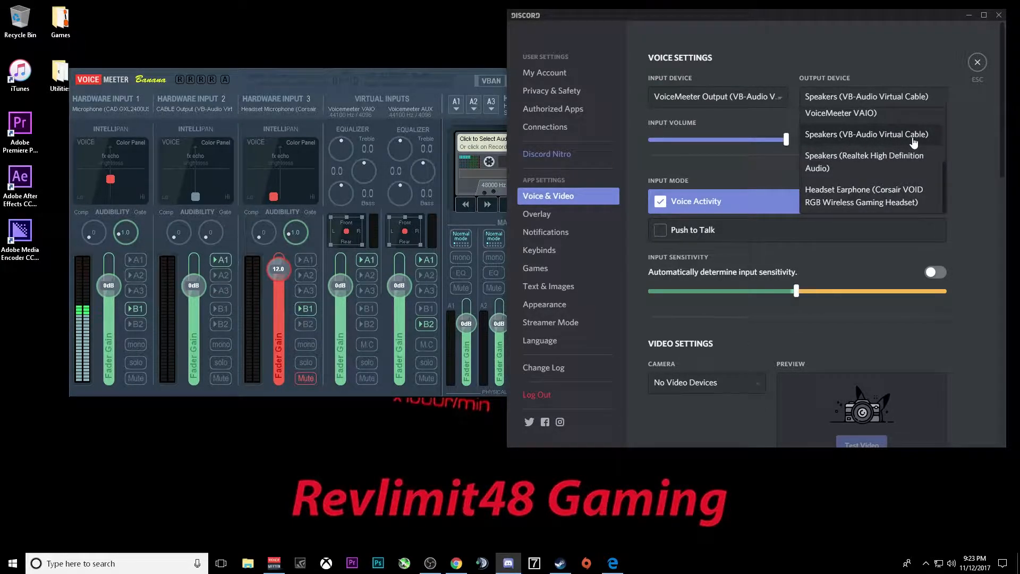
left_click(275, 563)
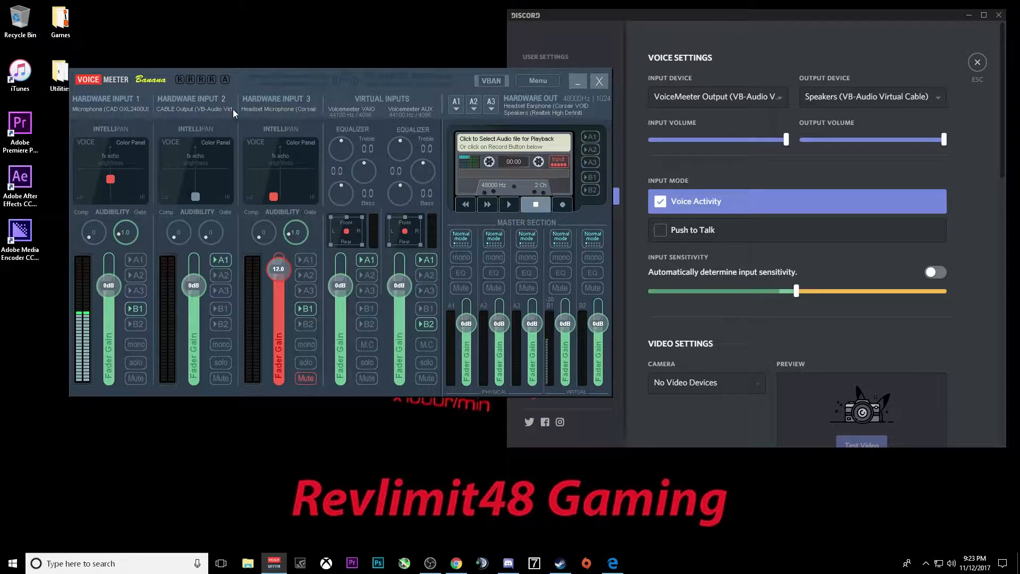
mouse_move(196, 288)
left_mouse_down()
mouse_move(193, 272)
mouse_move(194, 296)
left_mouse_up()
Step: Start TeamSpeak 3, move its window away from the Voicemeeter input strips and close the Discord window
left_click(482, 562)
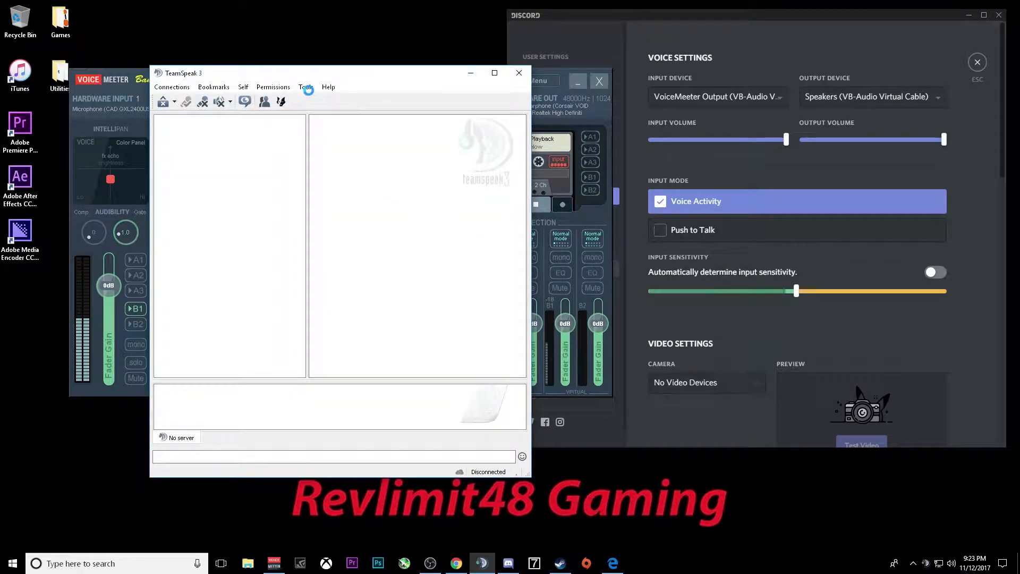
left_click_drag(335, 79, 700, 52)
left_click(1000, 16)
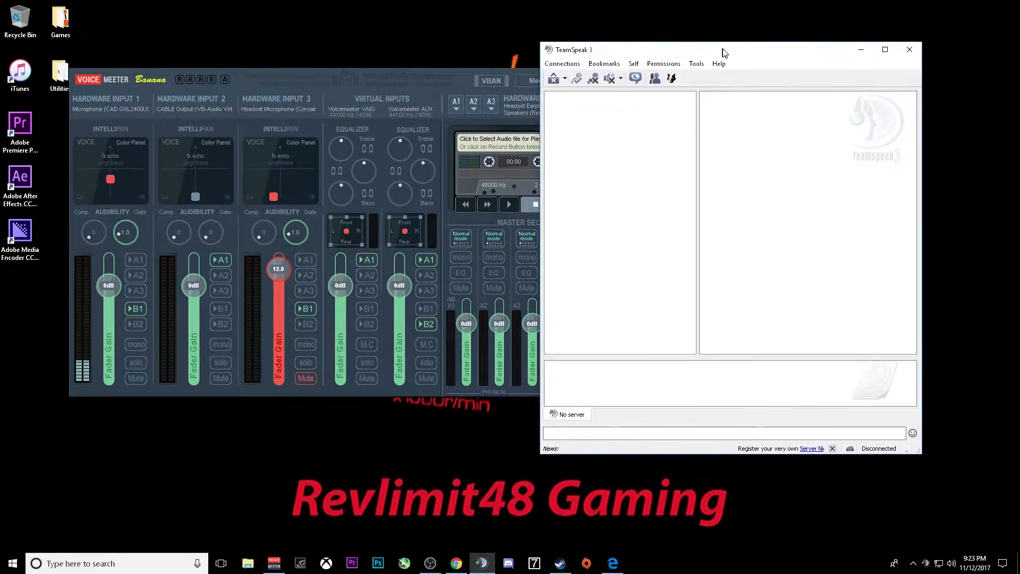
Step: Check the Capture and Playback device settings in the TeamSpeak options, and close TeamSpeak without changes
left_click(696, 64)
left_click(742, 283)
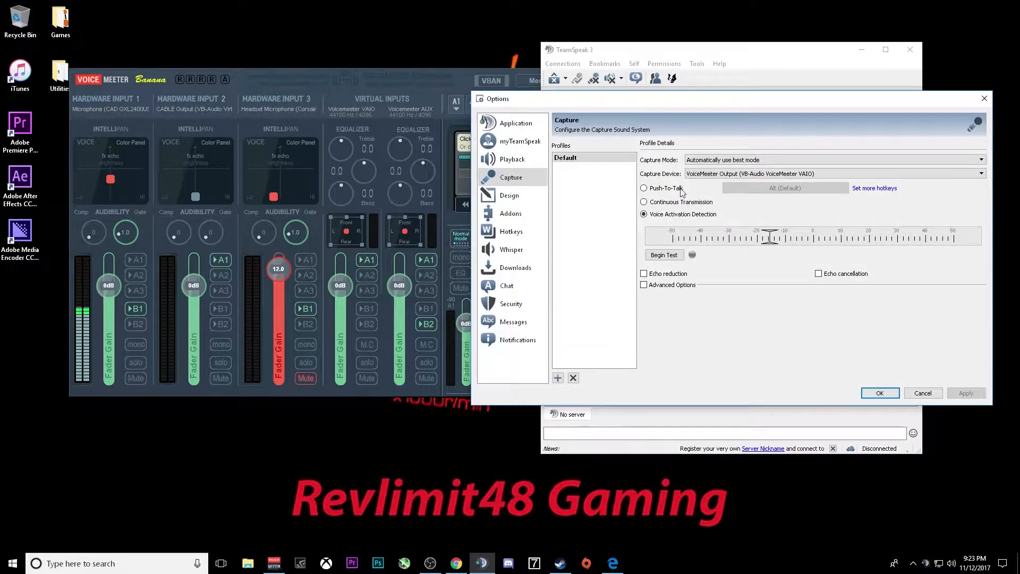
left_click(511, 159)
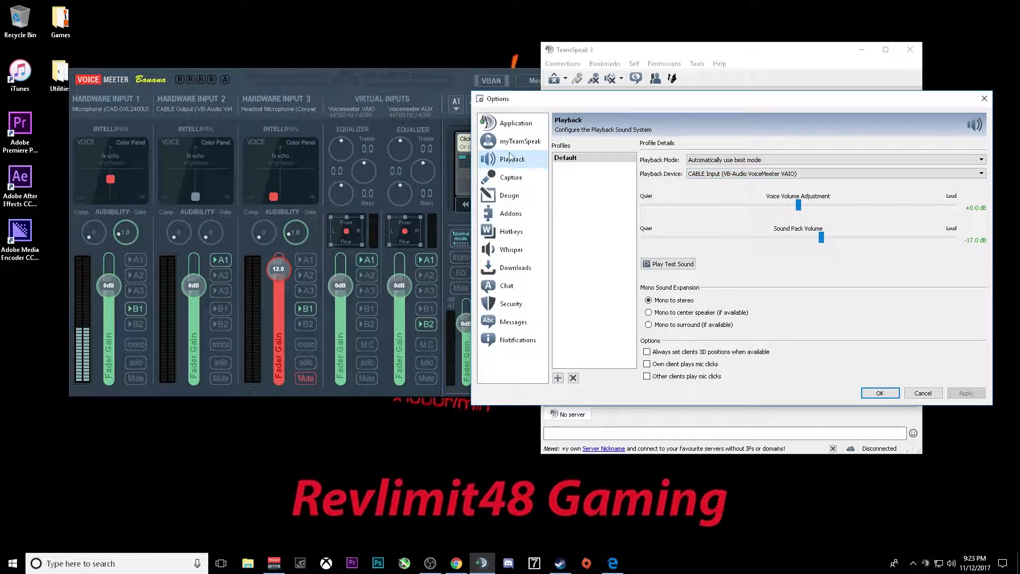
left_click(985, 98)
left_click(910, 50)
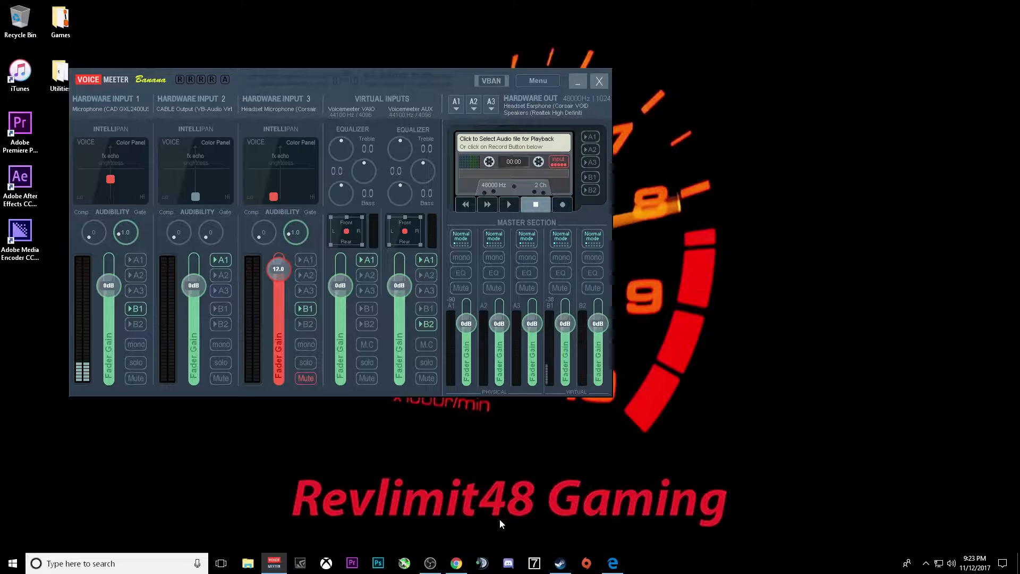
Step: Switch to OBS and move its window aside so Voicemeeter Banana's hardware and virtual inputs are uncovered
left_click(431, 563)
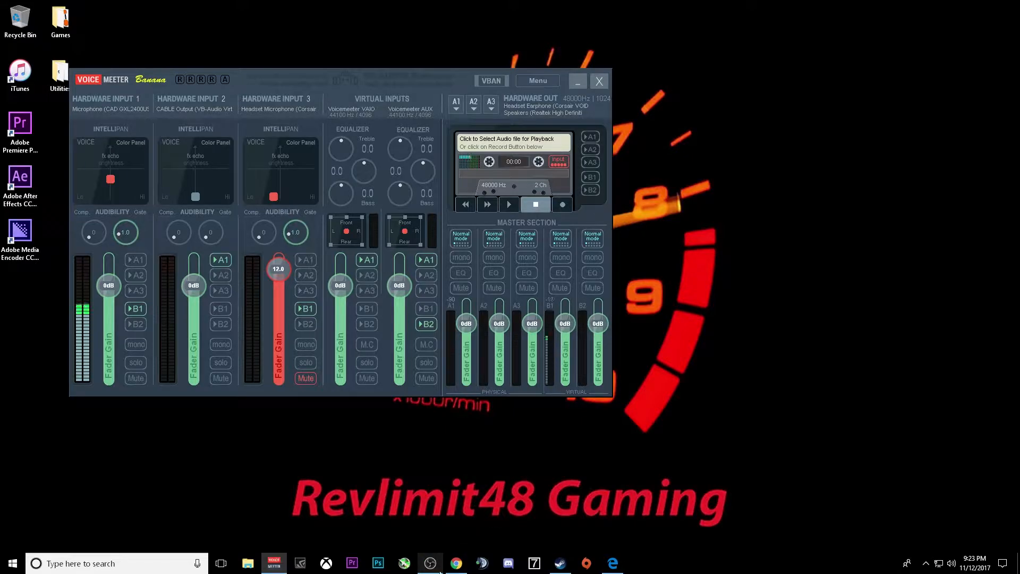
left_click_drag(573, 67, 780, 69)
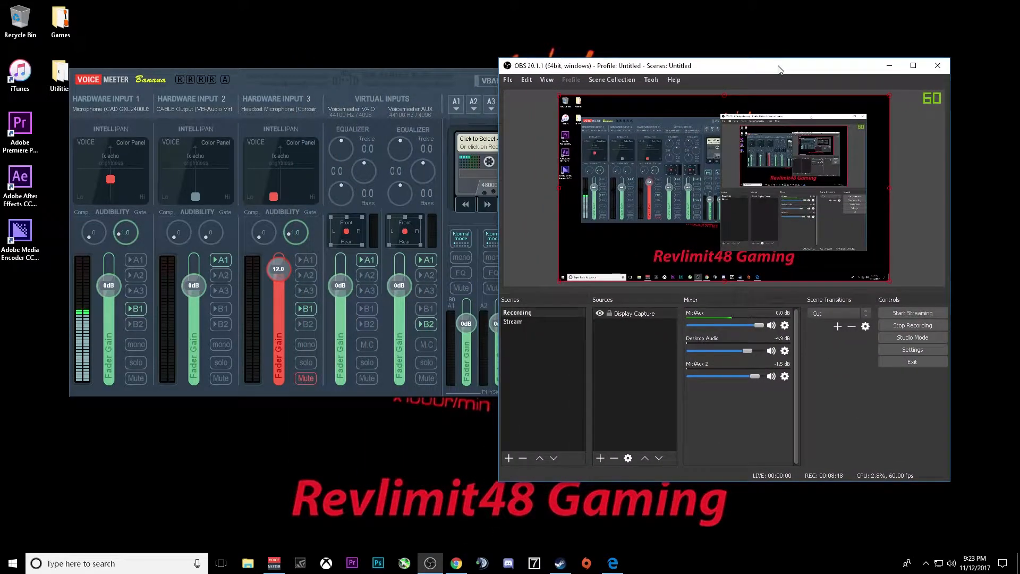